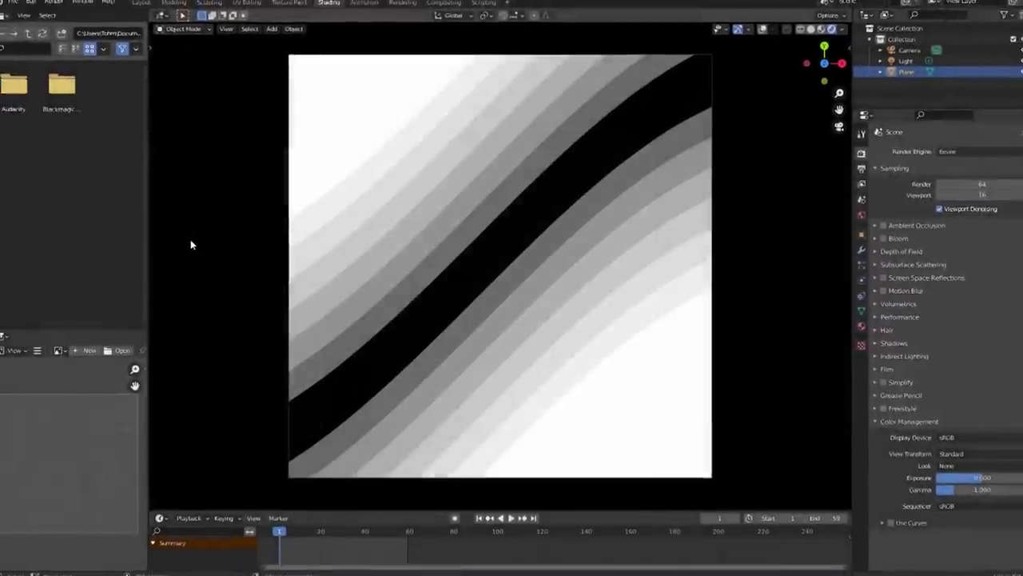
Step: Play and stop the finished banded sine-wave tile animation, then bring up the new-file templates
key("space")
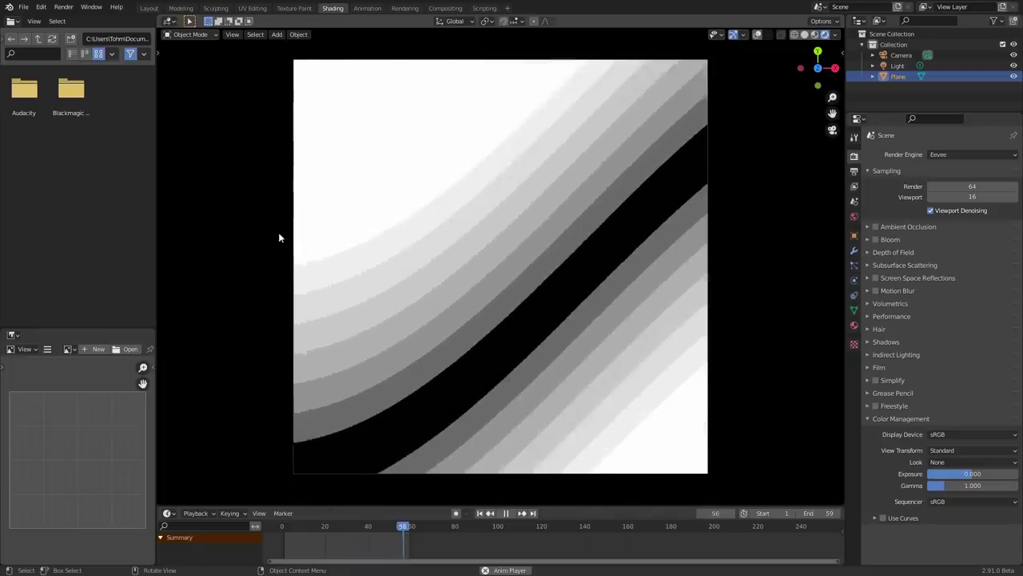
key("space")
key("ctrl+n")
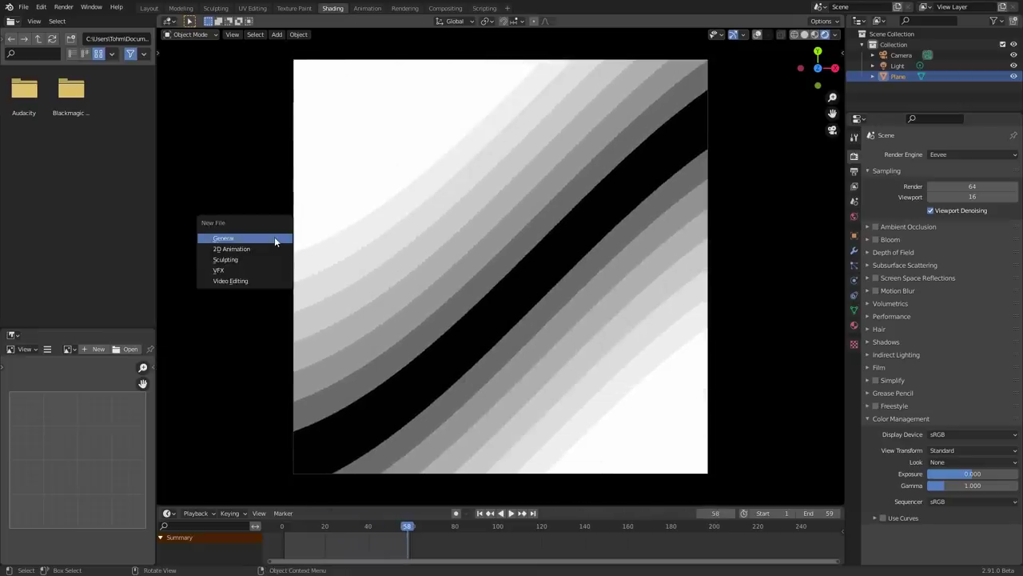
Step: Start a General scene without saving, delete the default cube, and add a plane at the origin
left_click(274, 237)
left_click(531, 306)
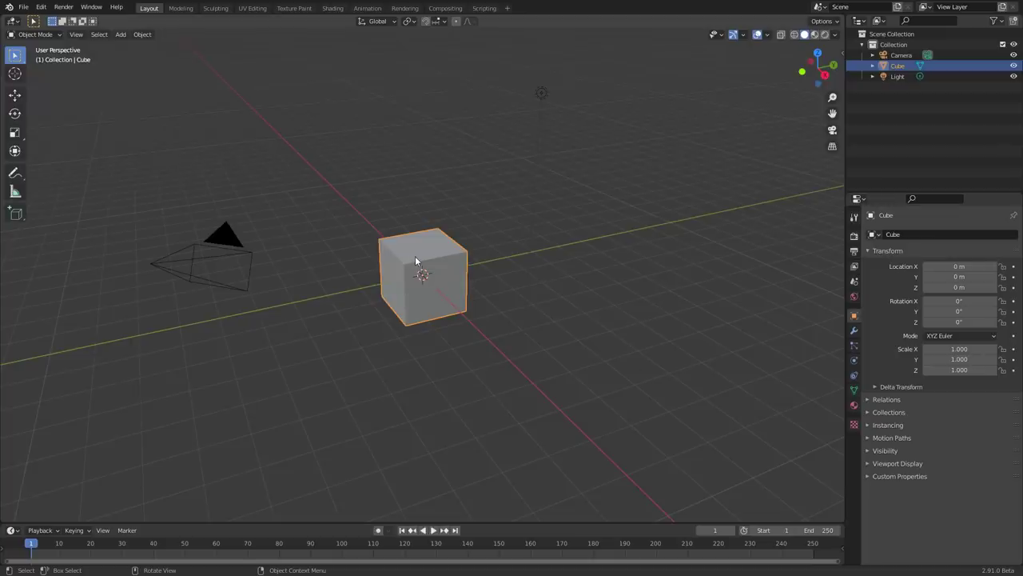
key("x")
left_click(433, 237)
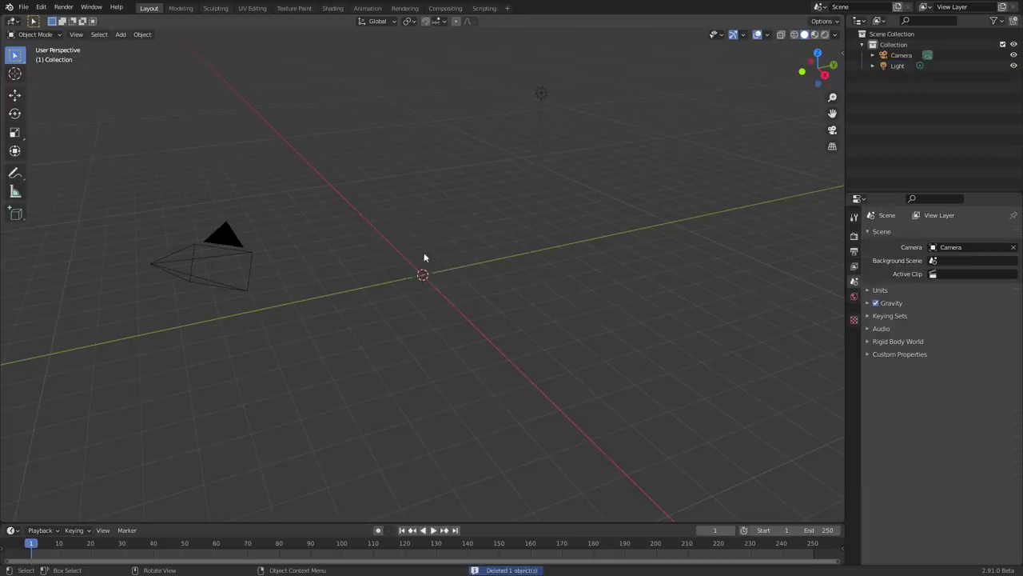
key("shift+a")
left_click(448, 210)
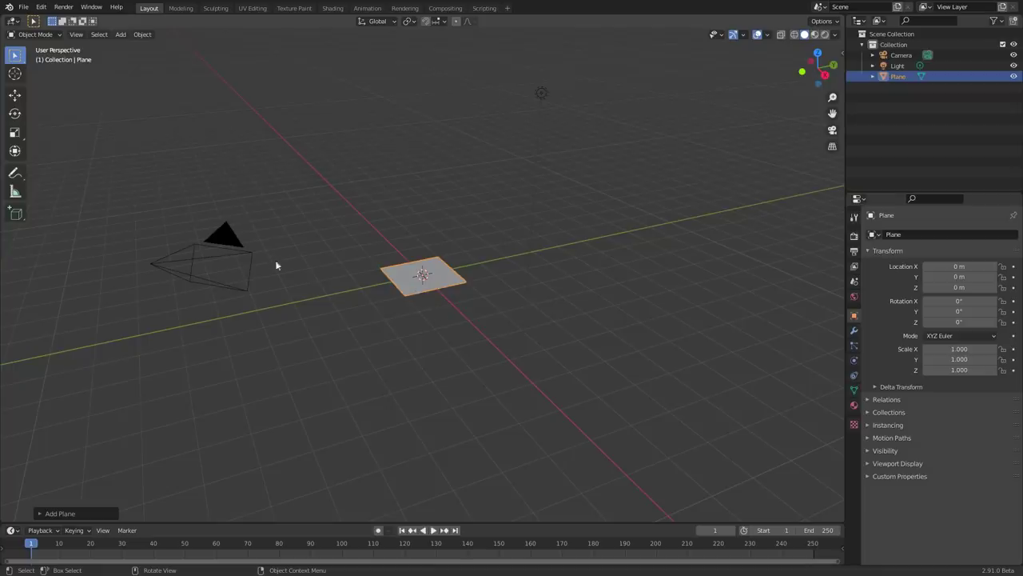
Step: Zero the camera's location and rotation, raise it above the plane, and view through it
left_click(229, 235)
key("n")
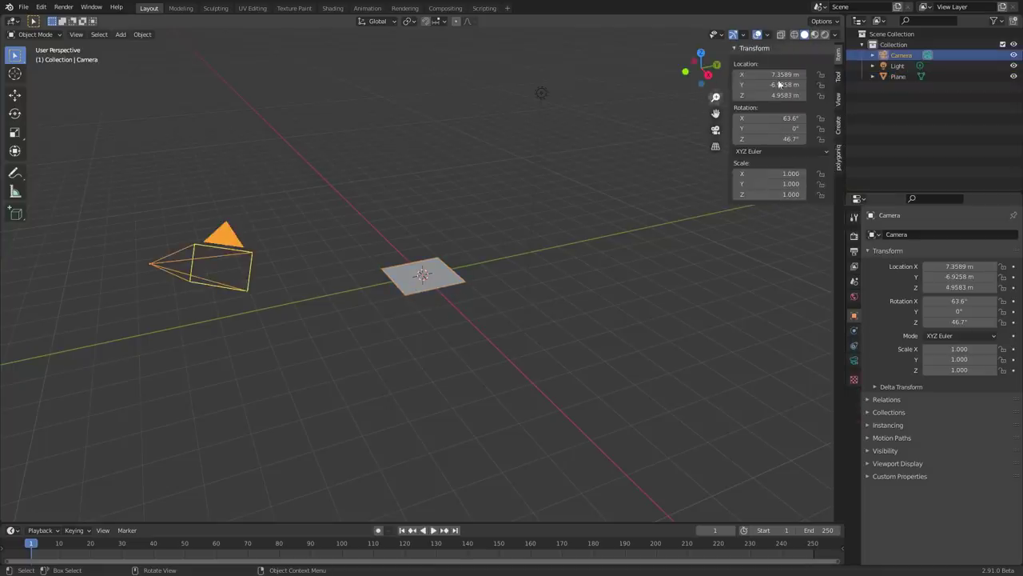
left_click_drag(769, 74, 774, 138)
type("0")
key("Return")
type("0")
key("Return")
left_click_drag(781, 95, 788, 96)
left_click(715, 130)
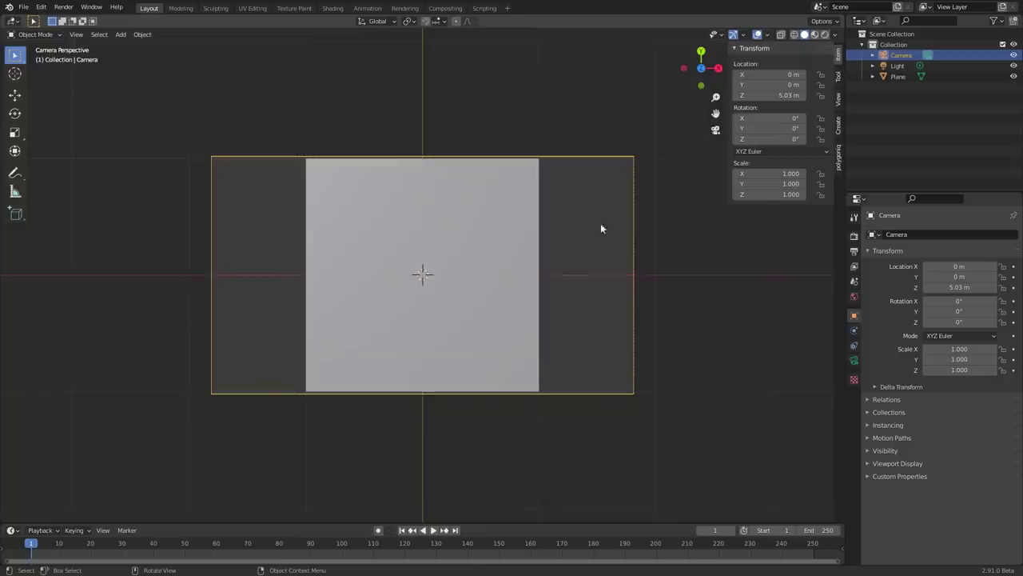
Step: Set Resolution X to 1080, lower the camera to 2.768 m, and choose 30 fps
left_click(854, 250)
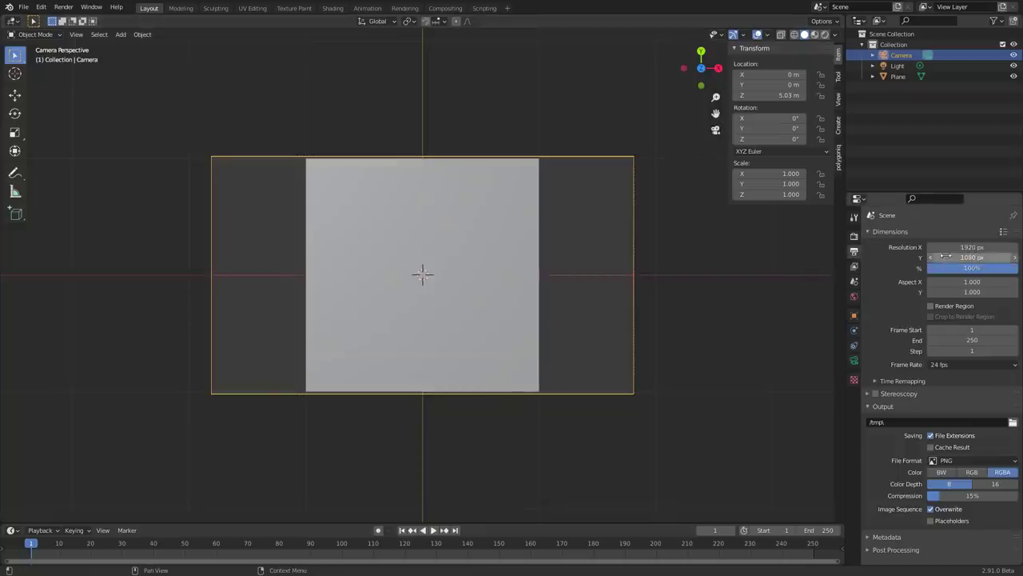
left_click(960, 247)
type("1080")
key("Return")
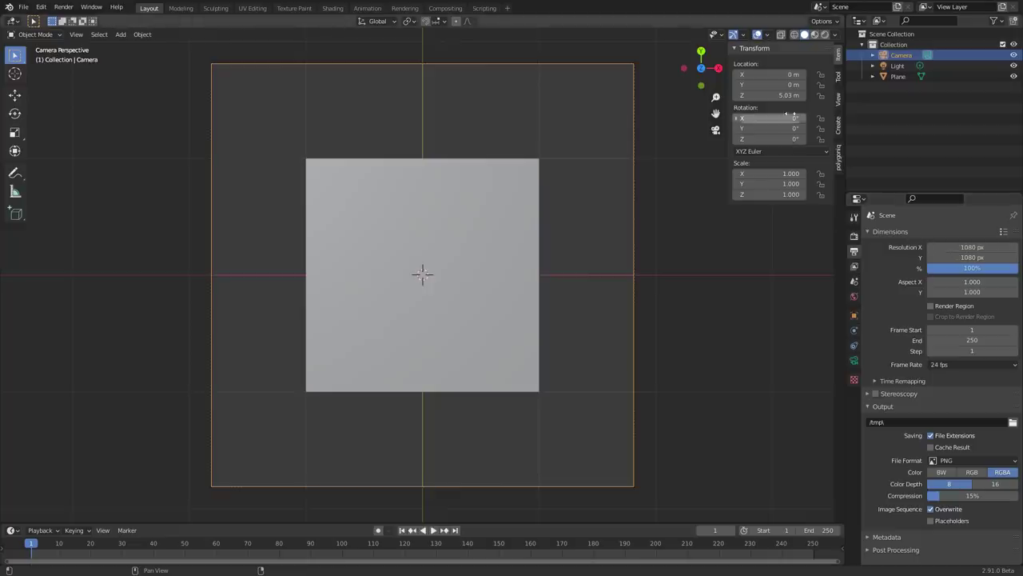
mouse_move(780, 95)
left_mouse_down()
mouse_move(640, 95)
mouse_move(780, 95)
left_mouse_up()
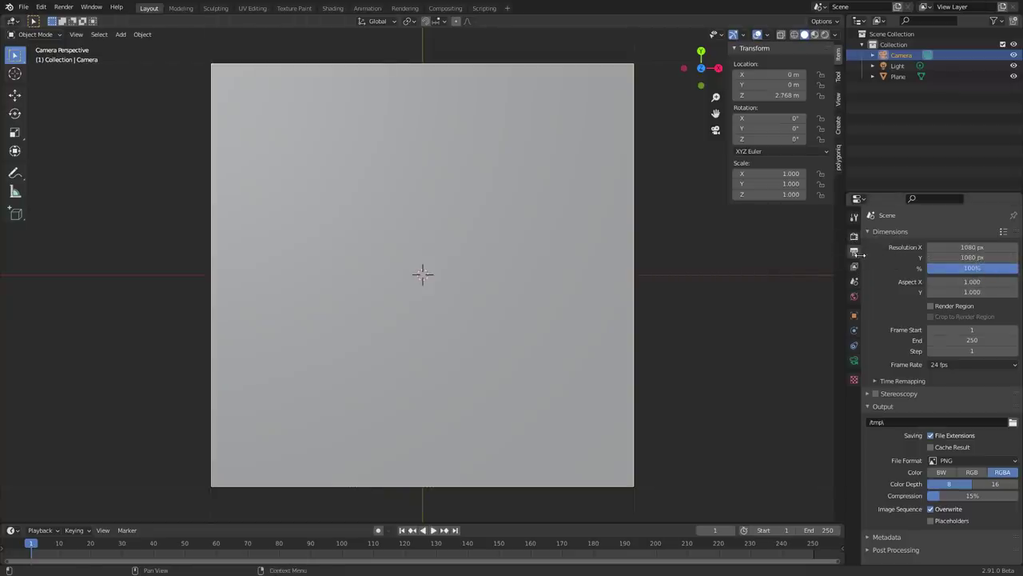
left_click(960, 365)
left_click(950, 419)
Step: Set the Color Management view transform to Standard
left_click(853, 236)
left_click(918, 499)
scroll(917, 500, "down", 2)
left_click(953, 492)
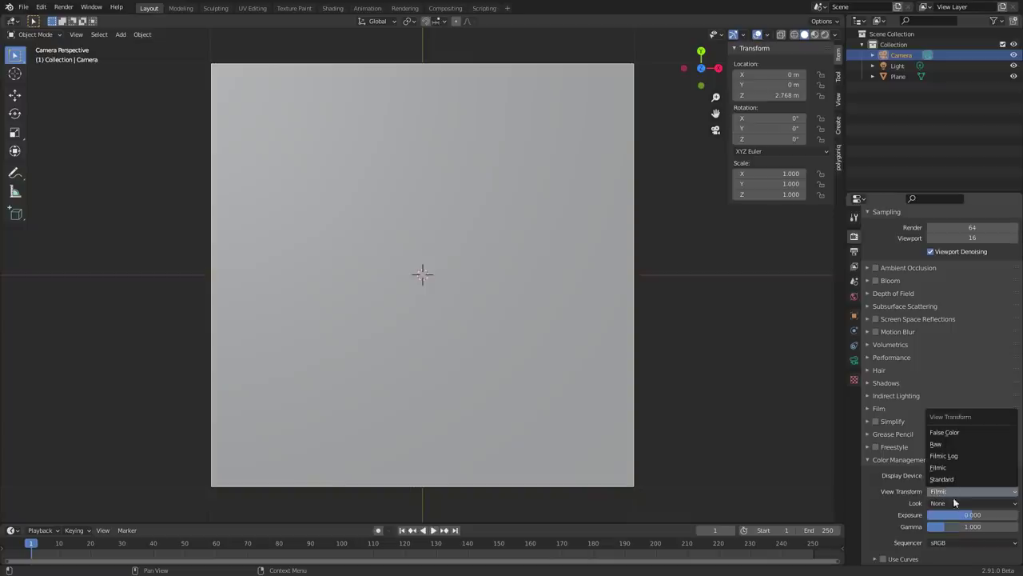
left_click(947, 481)
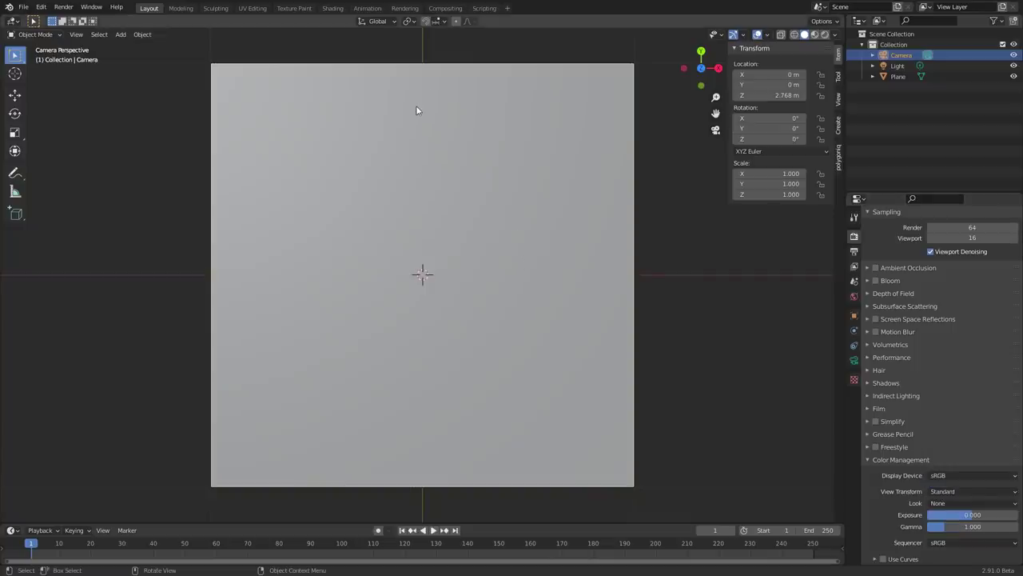
Step: Switch to the Shading workspace with a rendered view through the camera
left_click(333, 9)
left_click(832, 130)
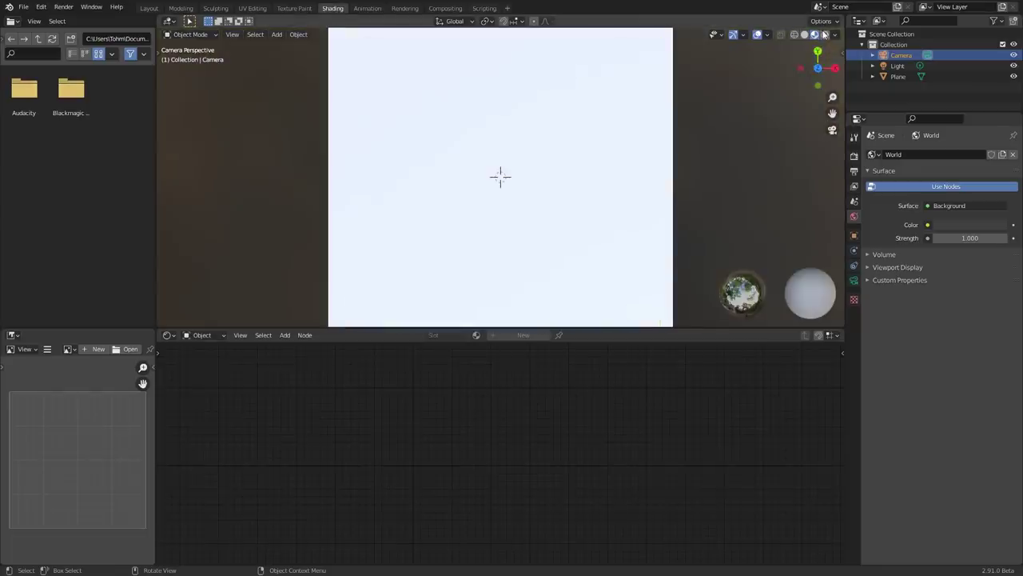
left_click(825, 34)
scroll(596, 152, "down", 2)
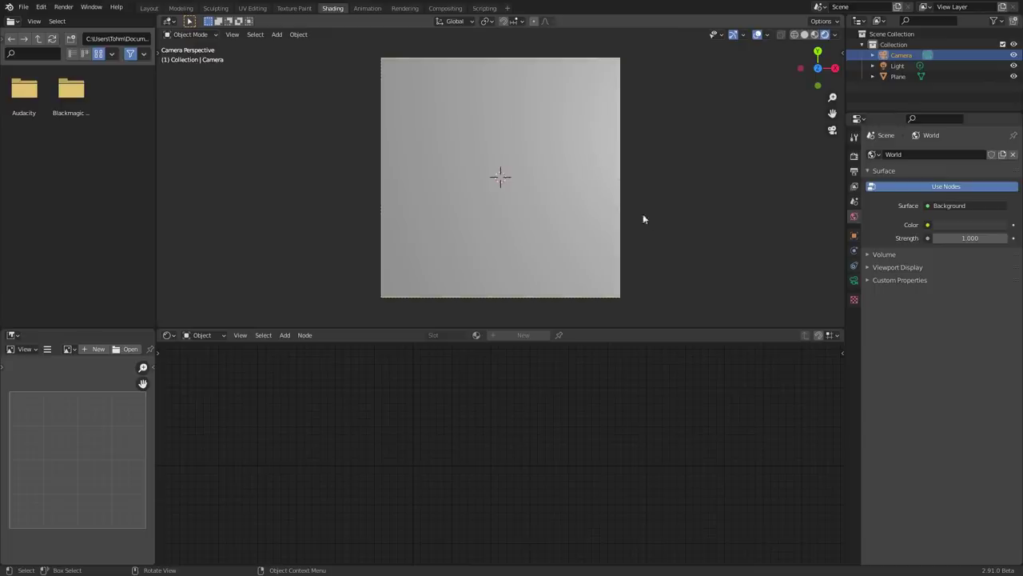
Step: Give the plane a new material named 1
left_click(508, 267)
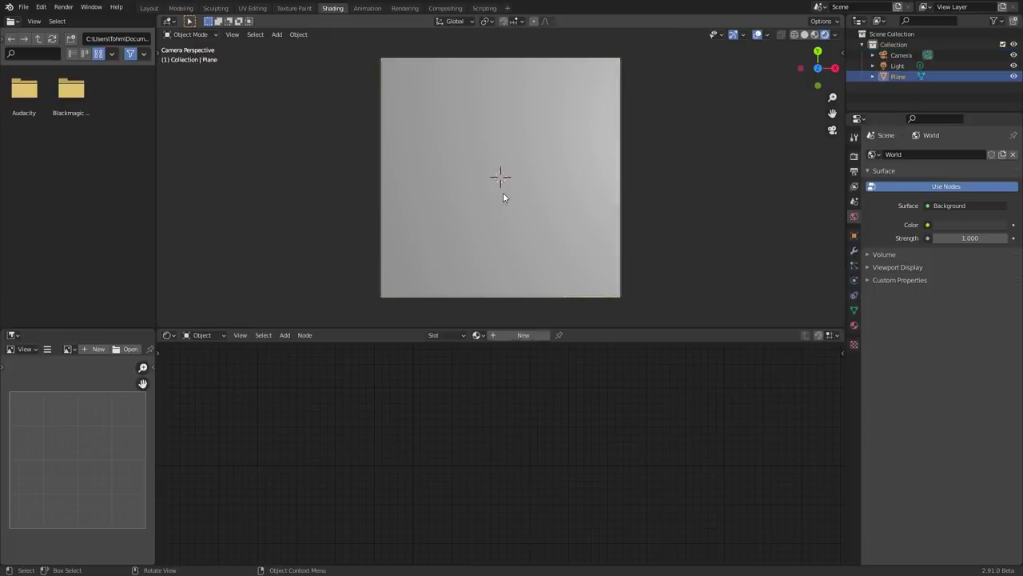
left_click(521, 335)
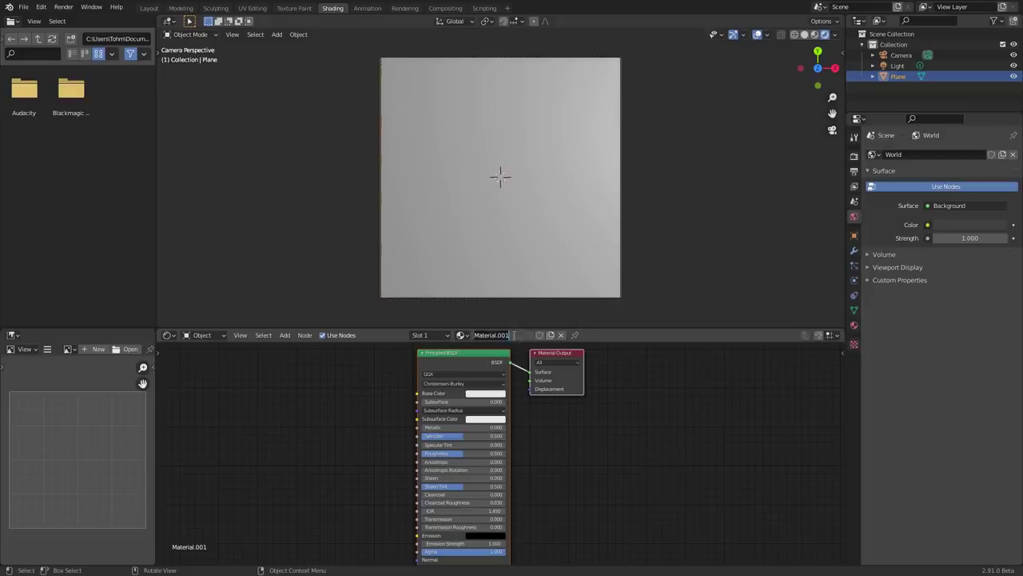
type("1")
key("Return")
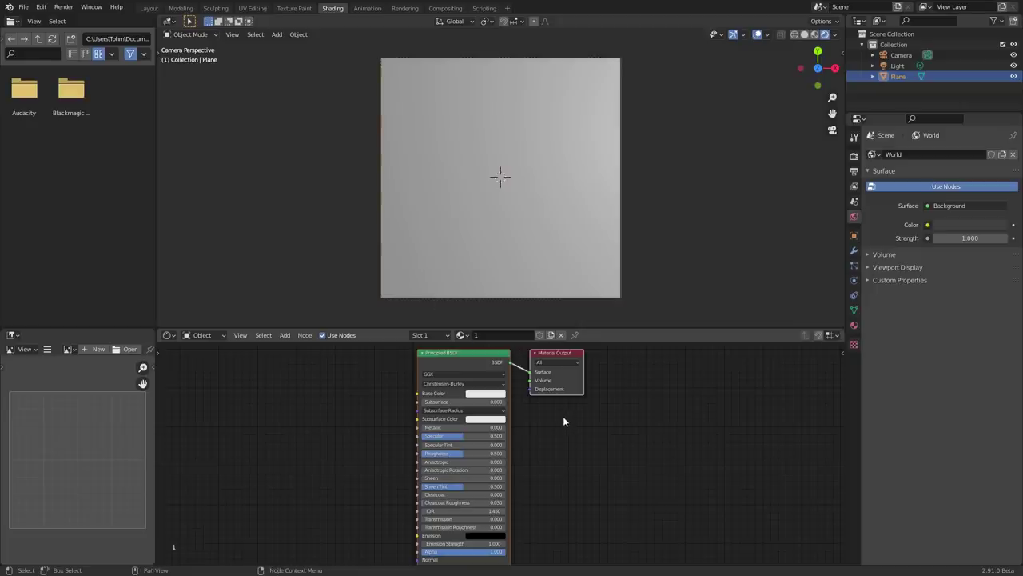
Step: Delete the Principled BSDF node, leaving only the Material Output
left_click(376, 411)
key("x")
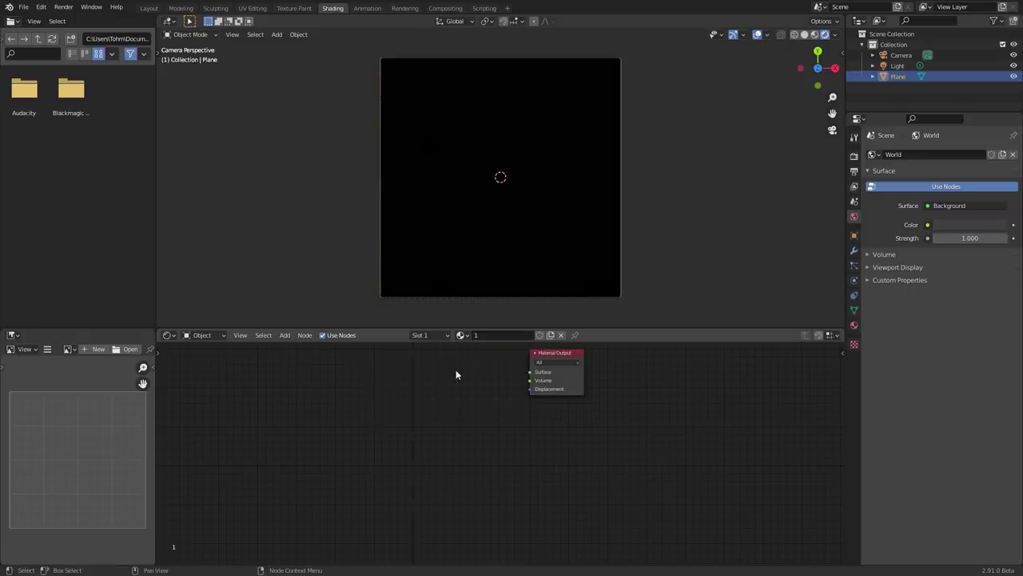
middle_click_drag(455, 370, 452, 399)
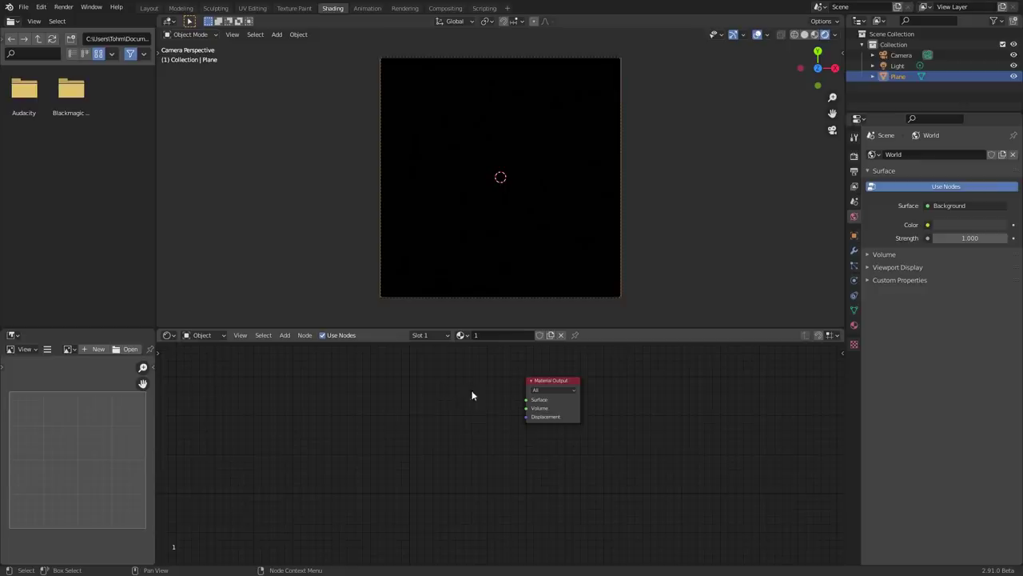
scroll(454, 397, "up", 2)
middle_click_drag(475, 384, 476, 446)
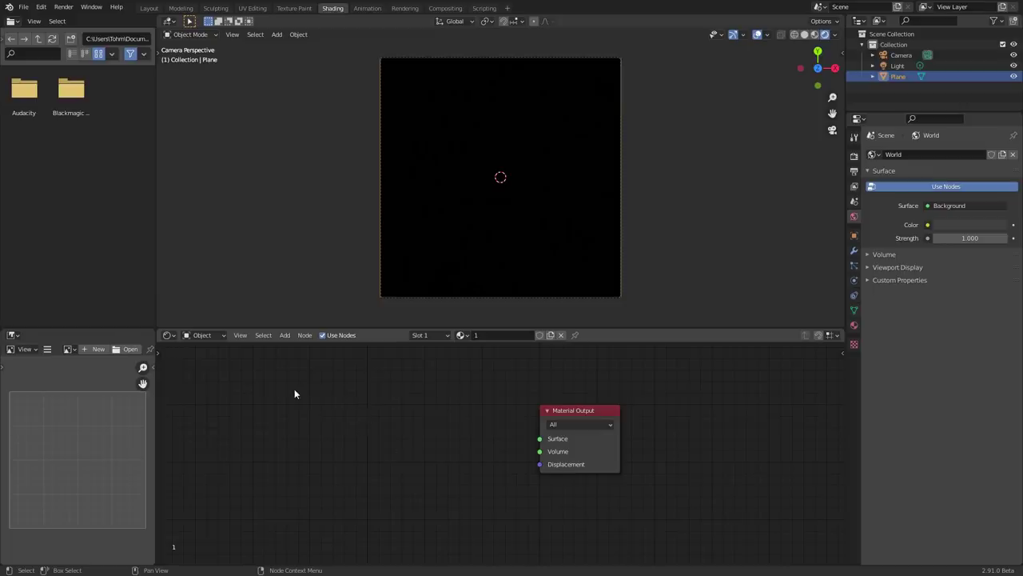
key("shift+a")
Step: Add a Texture Coordinate node and preview its Object output through a Viewer
type("te")
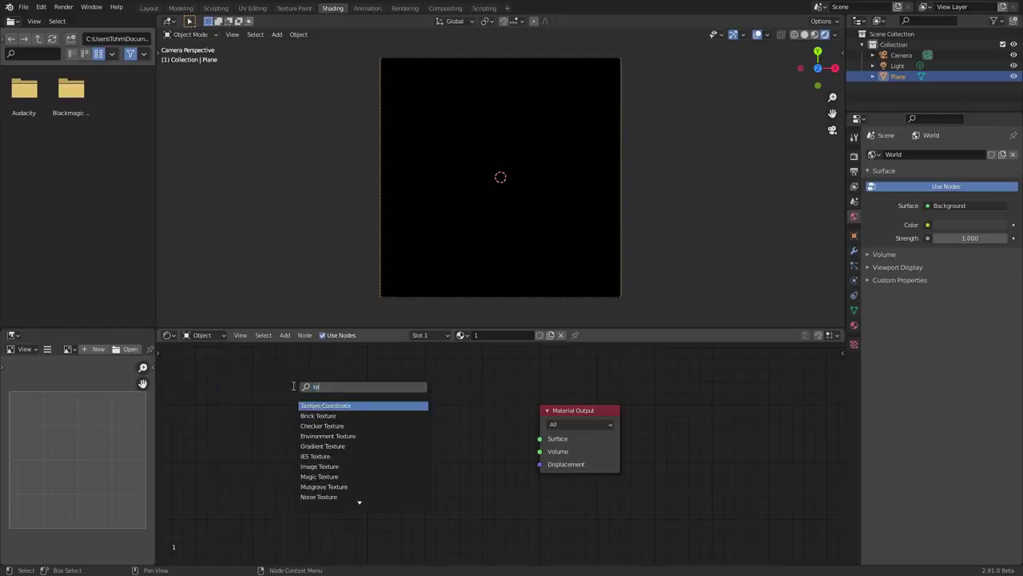
type("x")
key("Return")
left_click(224, 424)
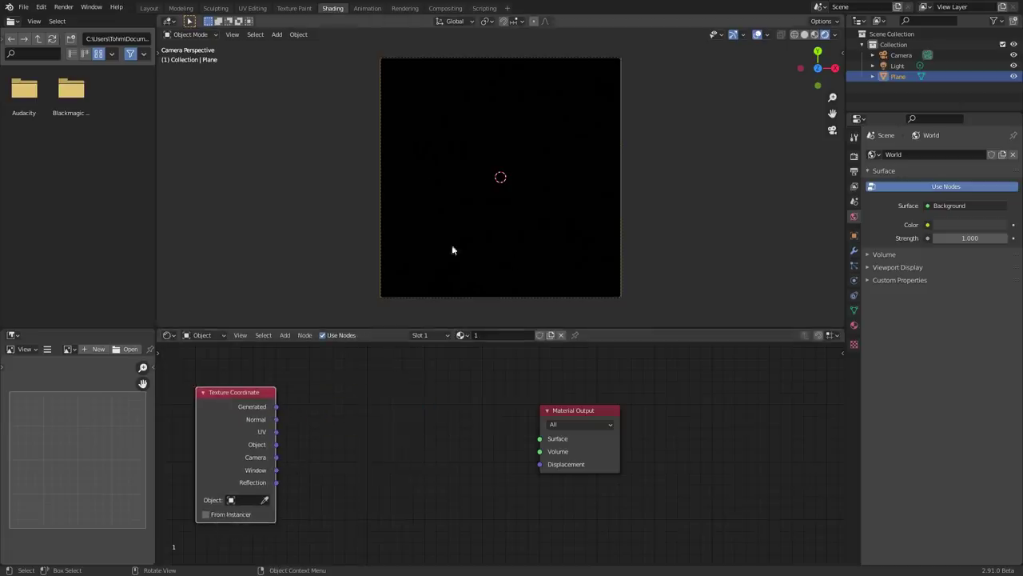
left_click(256, 404, "ctrl+shift")
left_click(256, 403, "ctrl+shift")
left_click(256, 404, "ctrl+shift")
scroll(566, 165, "up", 2)
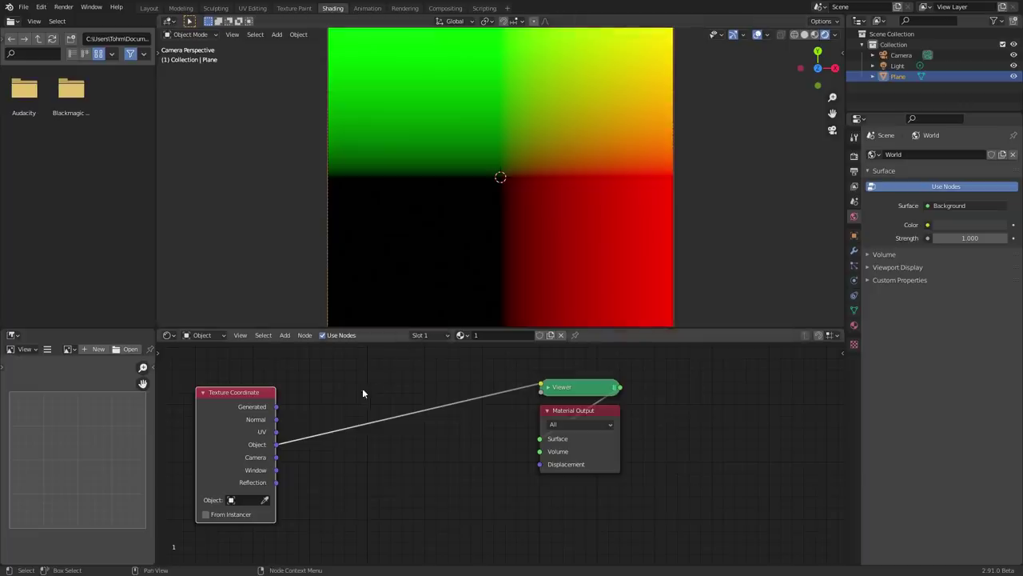
Step: Insert a Separate XYZ node on the preview link and preview its X output
key("shift+a")
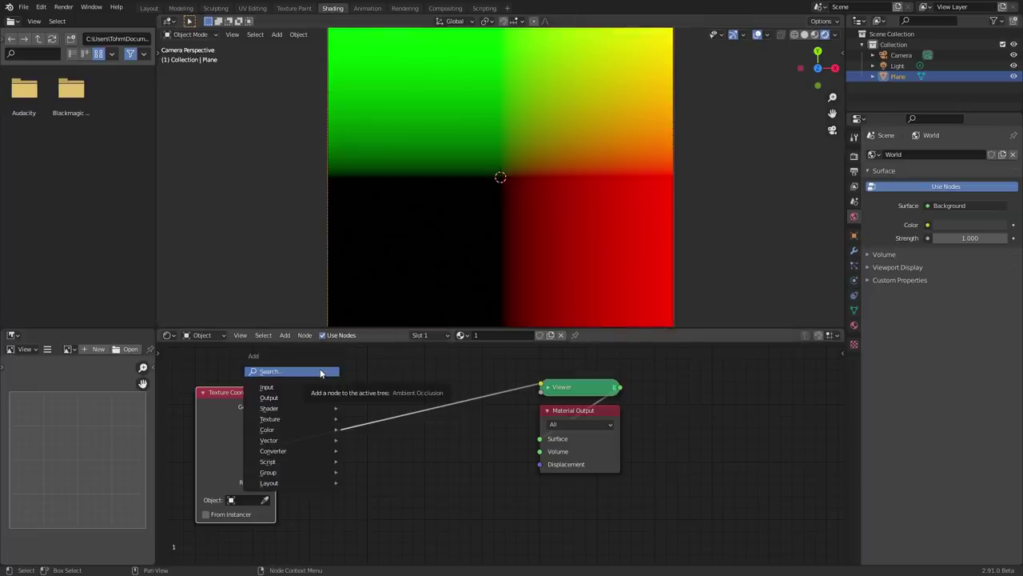
left_click(321, 374)
type("sep")
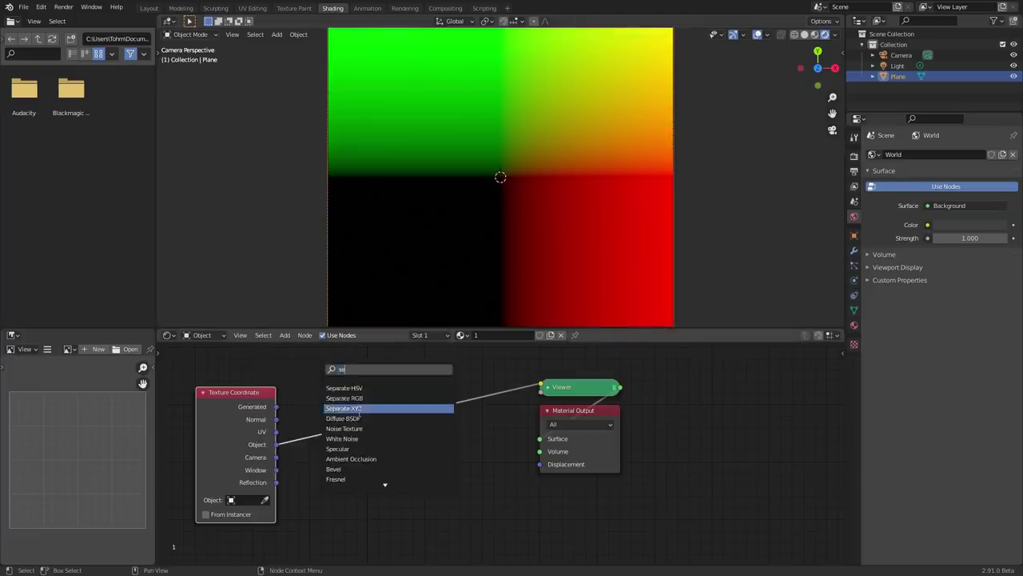
key("Return")
left_click(329, 425)
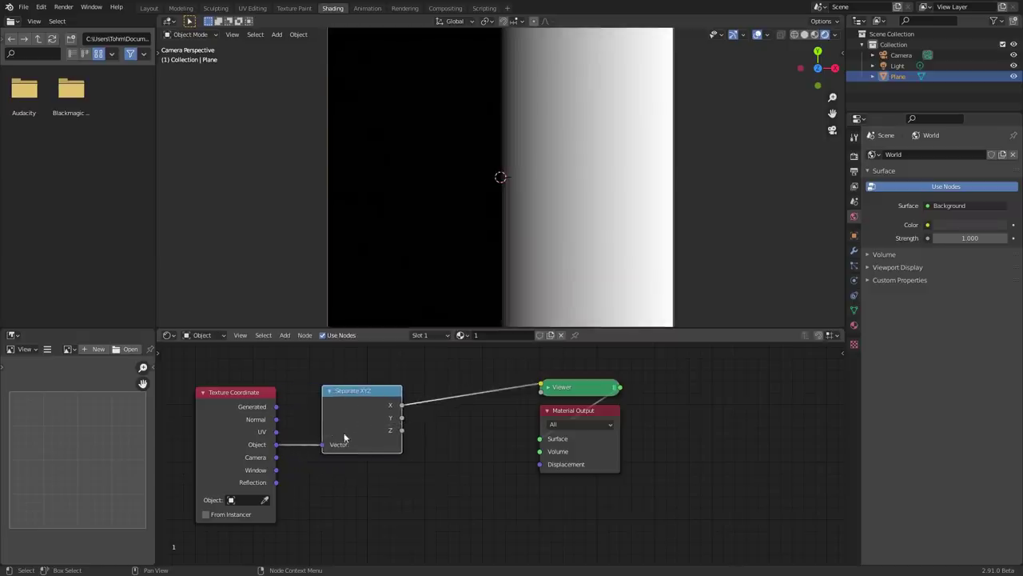
left_click(378, 399, "ctrl+shift")
left_click(378, 399, "ctrl+shift")
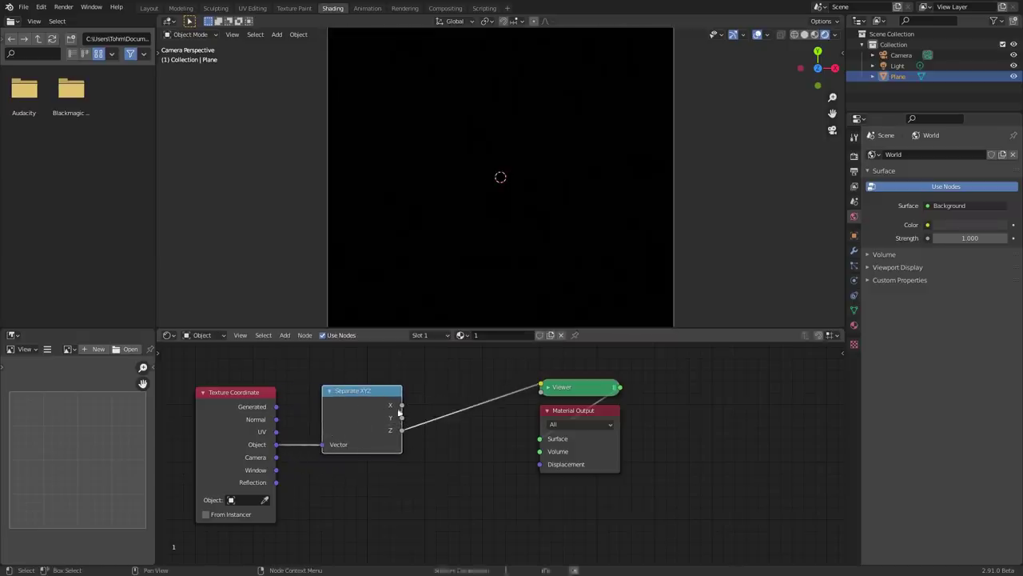
left_click(370, 414, "ctrl+shift")
Step: Move the Texture Coordinate and Separate XYZ nodes further left
left_click(202, 470, "shift")
key("g")
left_click(368, 415)
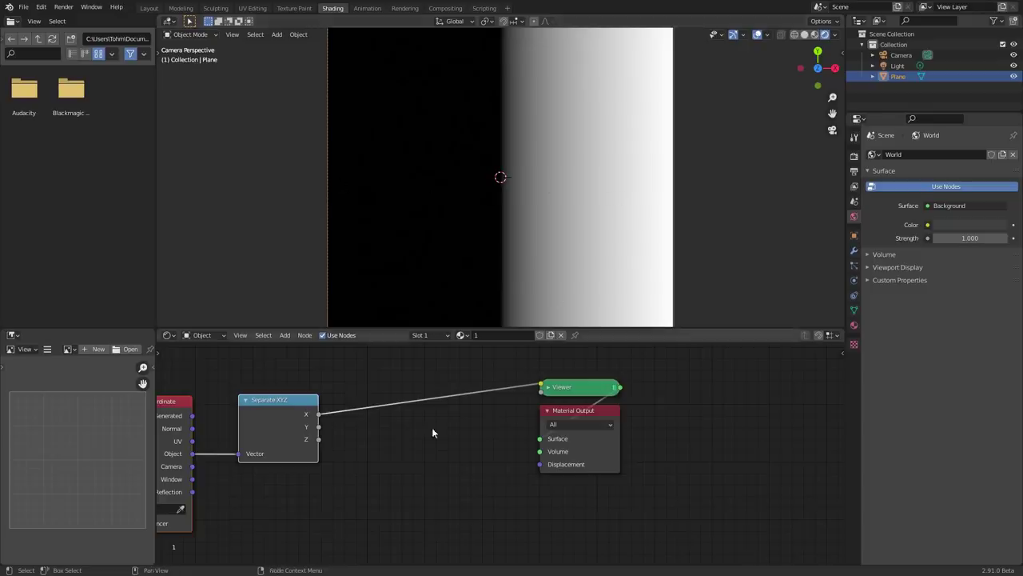
Step: Insert a Sine math node between X and the Viewer, then shift the output nodes right
key("shift+a")
left_click(384, 369)
type("ma")
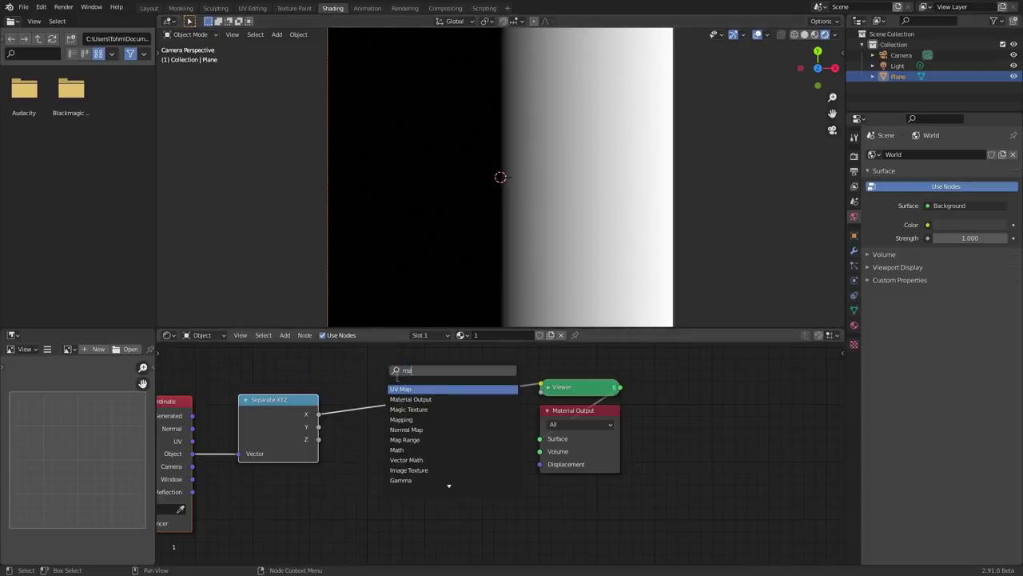
type("t")
left_click(394, 398)
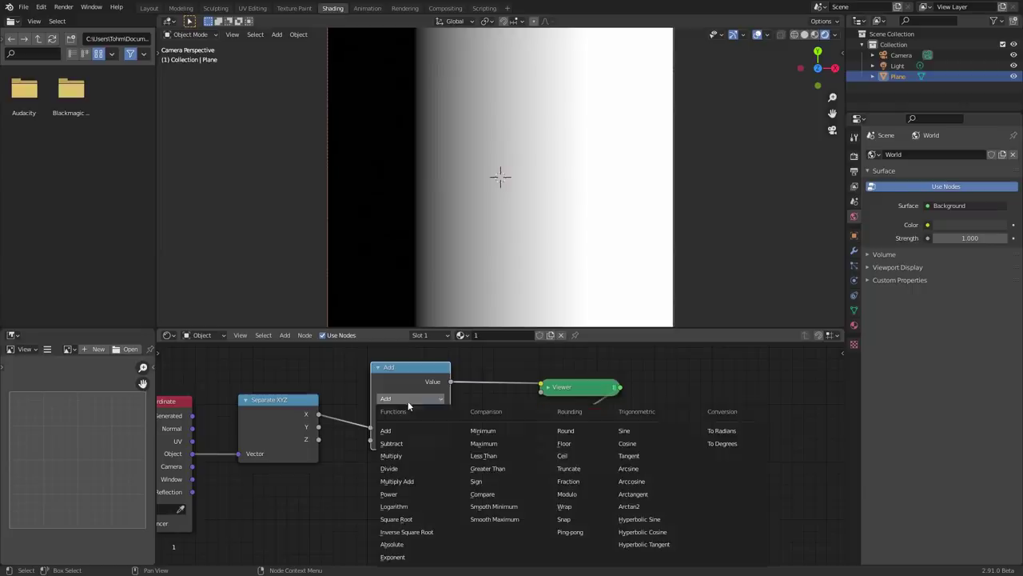
left_click(438, 394)
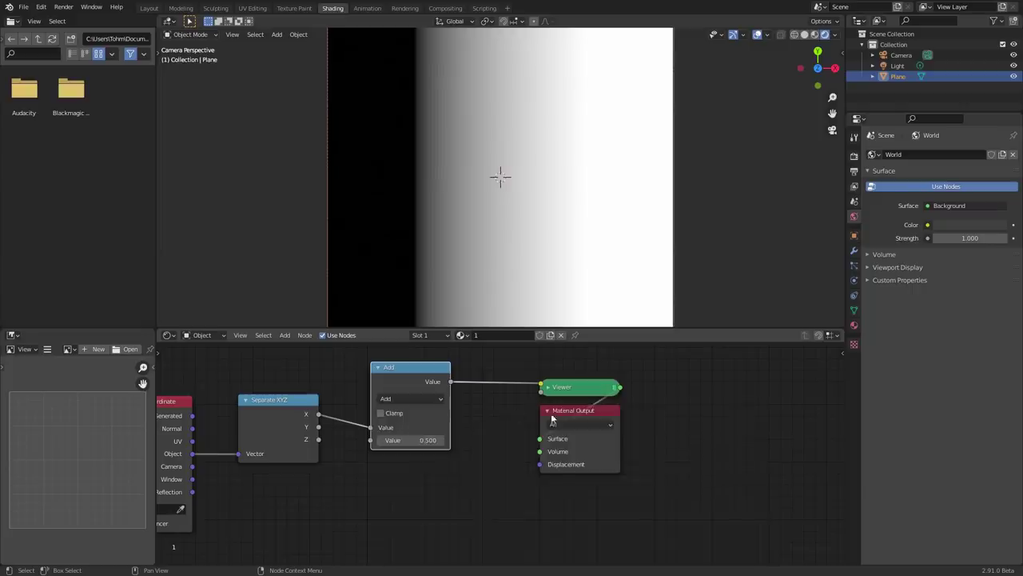
left_click(410, 398)
left_click(634, 428)
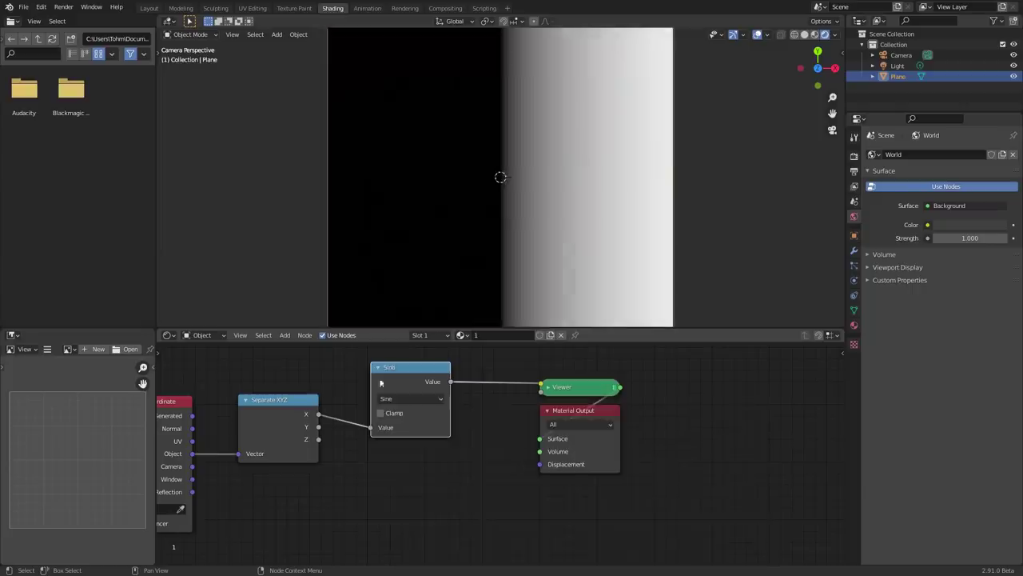
left_click(417, 402)
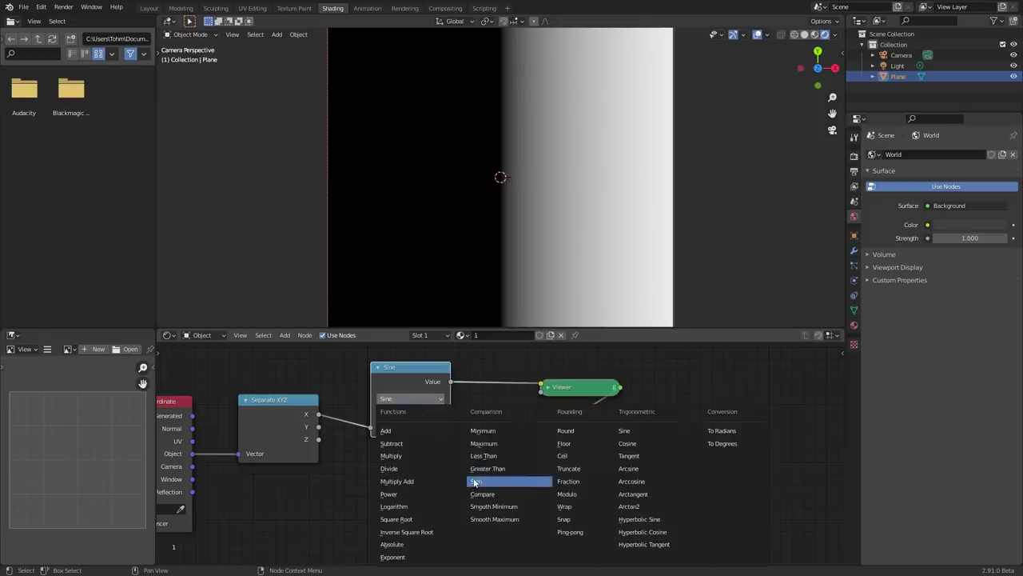
left_click(628, 430)
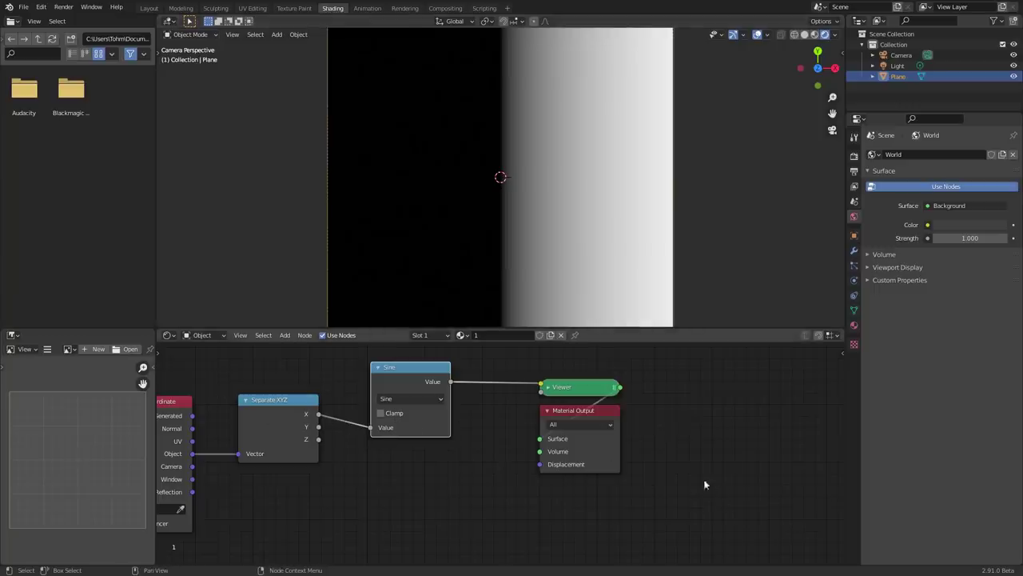
mouse_move(714, 483)
left_mouse_down()
mouse_move(547, 384)
mouse_move(676, 412)
left_mouse_up()
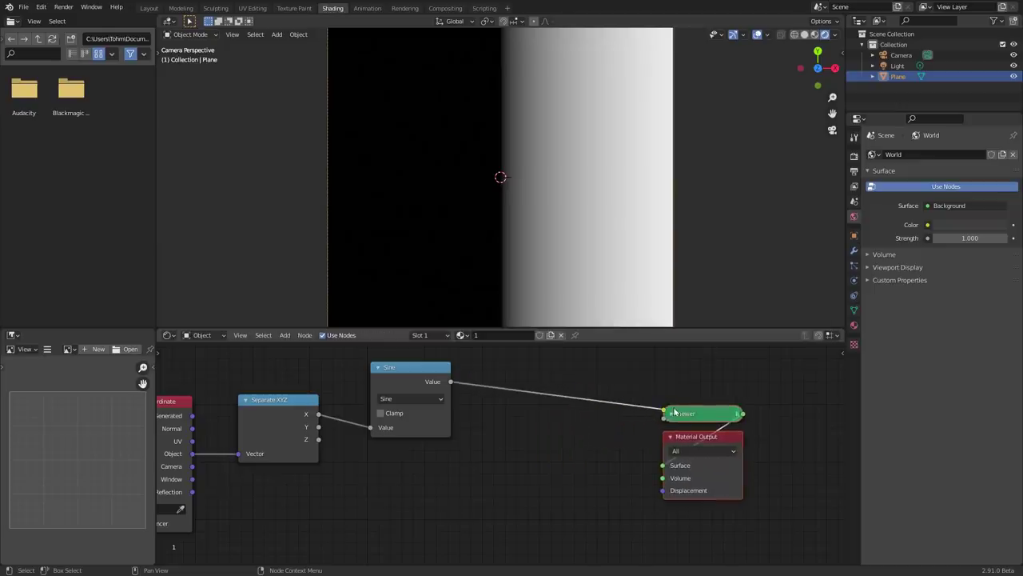
Step: Duplicate the Sine node as a Greater Than before the Viewer, with Y as Threshold
left_click(432, 372)
key("shift+d")
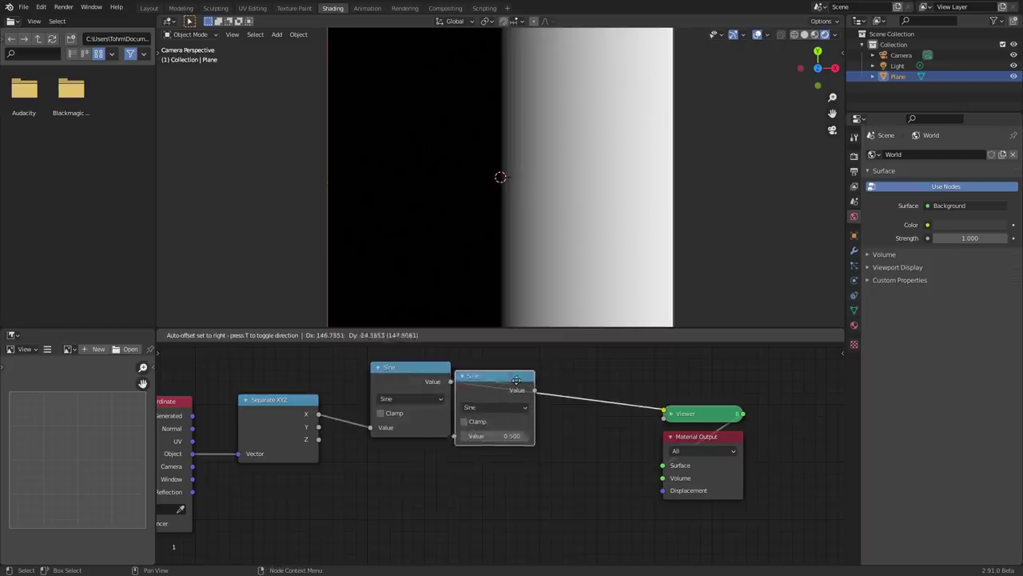
left_click(558, 379)
left_click(534, 406)
left_click(610, 296)
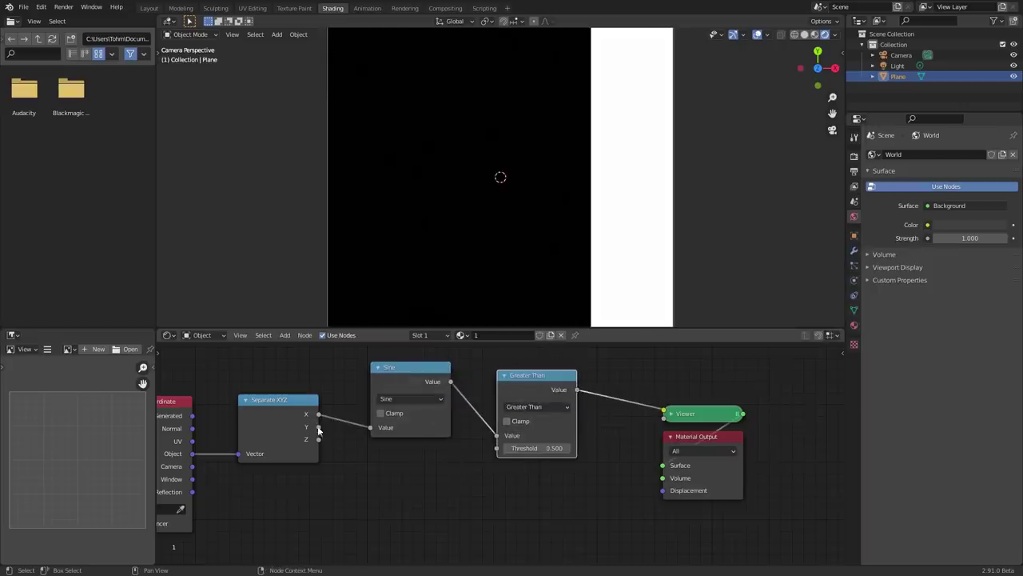
left_click_drag(318, 428, 497, 448)
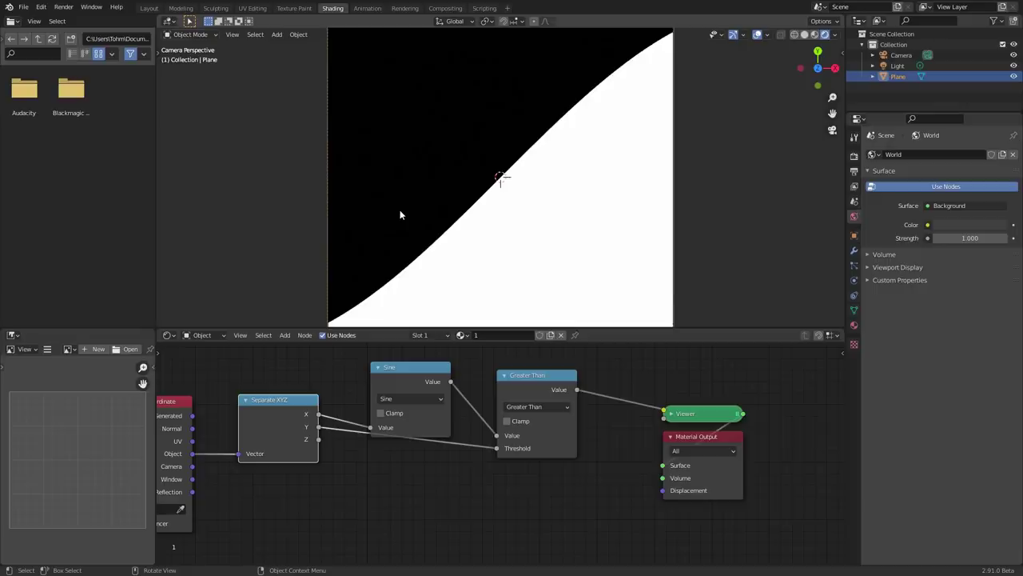
scroll(478, 206, "down", 2)
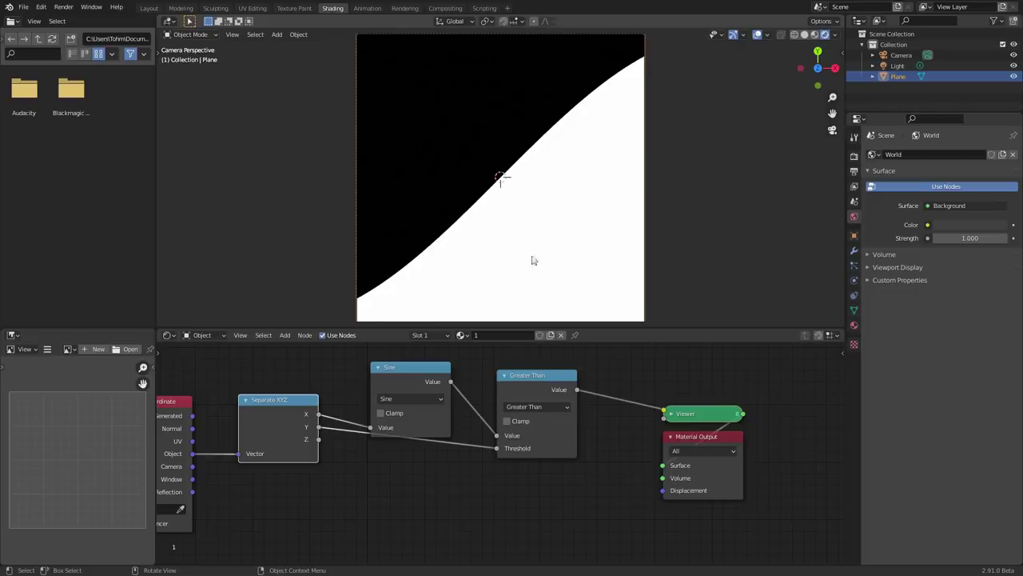
left_click_drag(375, 394, 358, 375)
Step: Try a Multiply node on the X link, then dissolve it and move Sine back
left_click(416, 388)
left_click(393, 439)
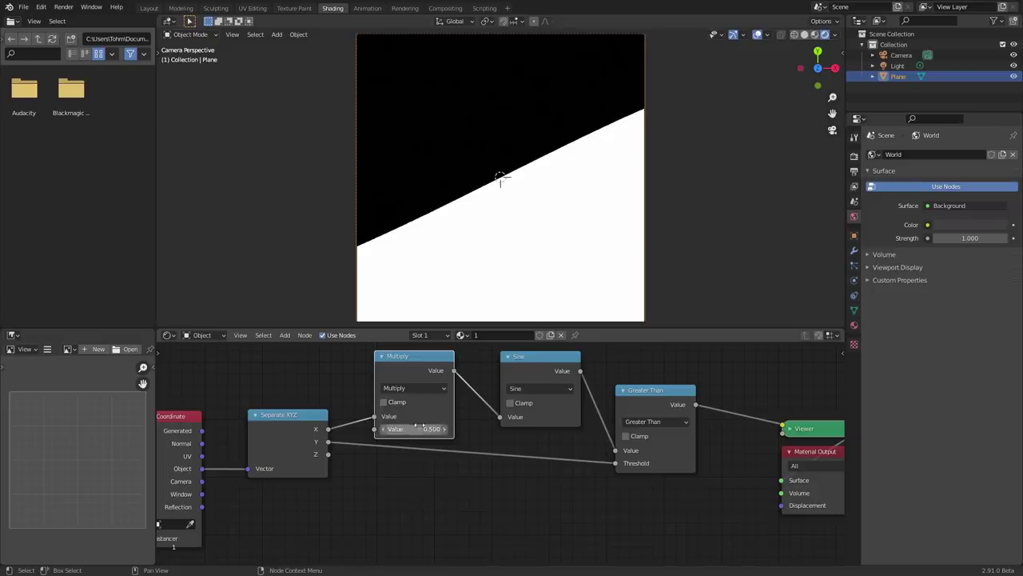
left_click_drag(415, 426, 420, 380)
key("ctrl+x")
left_click_drag(539, 366, 462, 367)
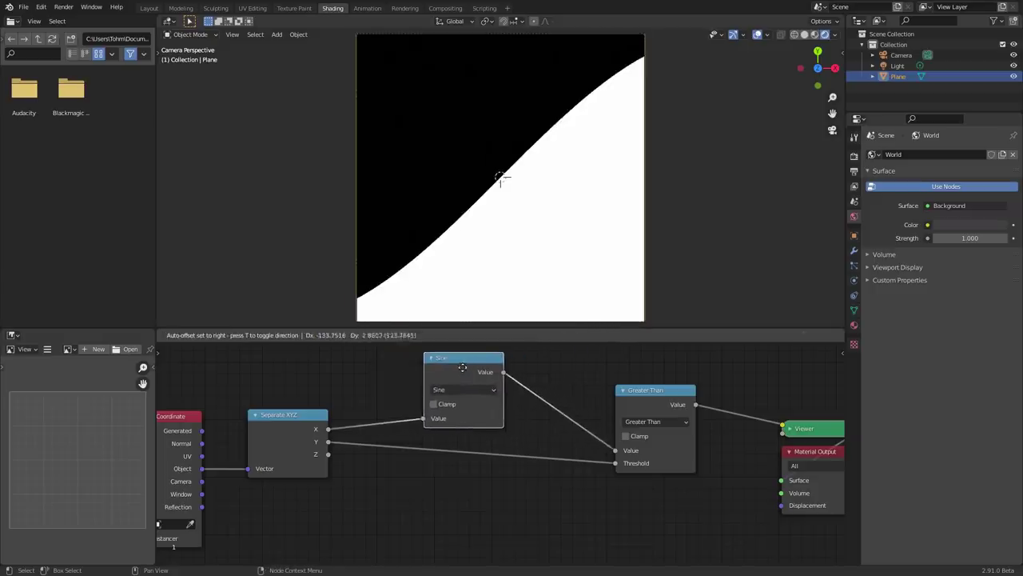
Step: Switch the comparison node from Less Than to Compare, keeping Epsilon at 0.000
left_click_drag(681, 412, 625, 419)
left_click(621, 419)
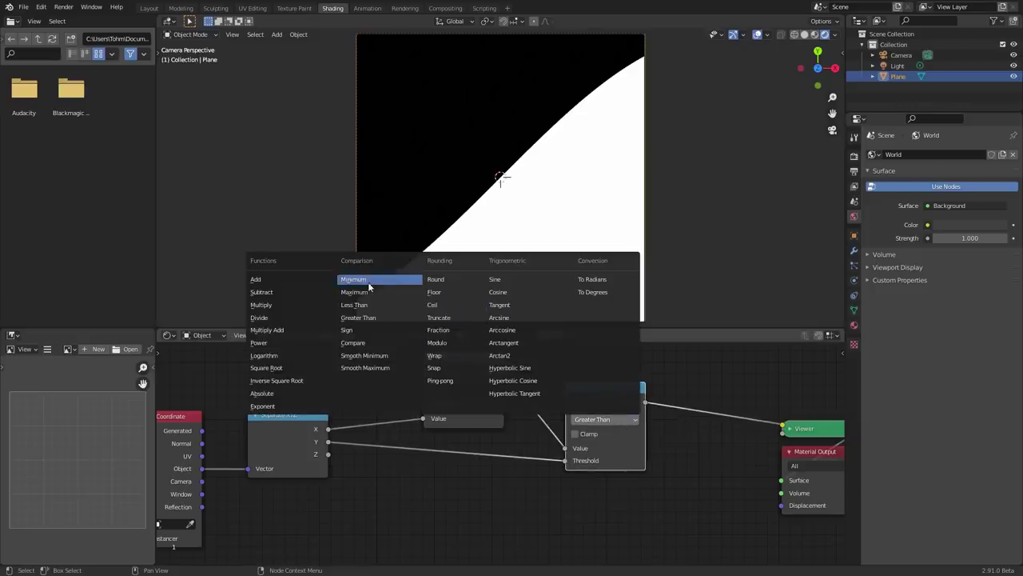
left_click(366, 305)
left_click(605, 419)
left_click(360, 343)
mouse_move(605, 472)
left_mouse_down()
mouse_move(591, 472)
mouse_move(610, 468)
left_mouse_up()
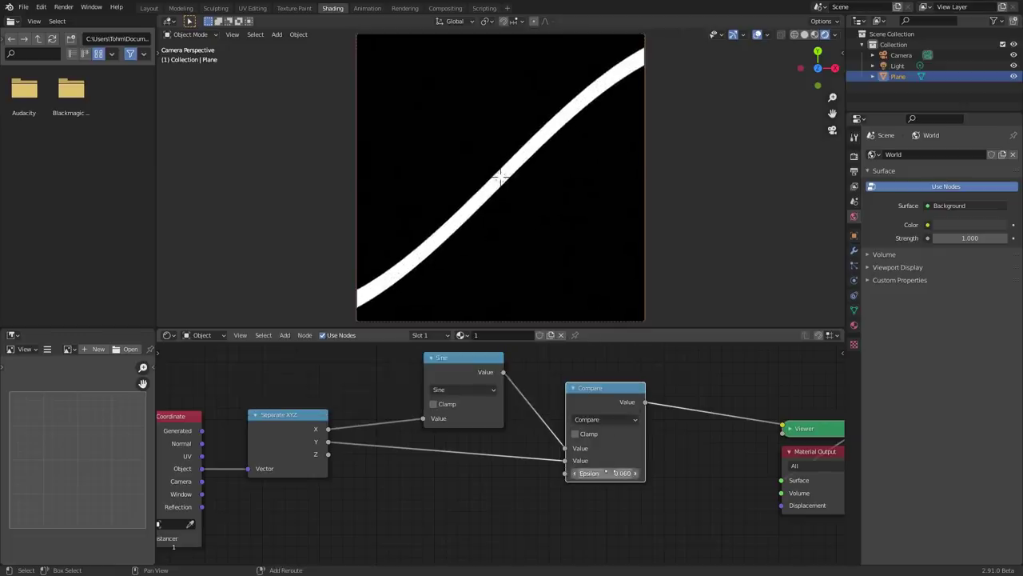
key("ctrl+z")
left_click(607, 420)
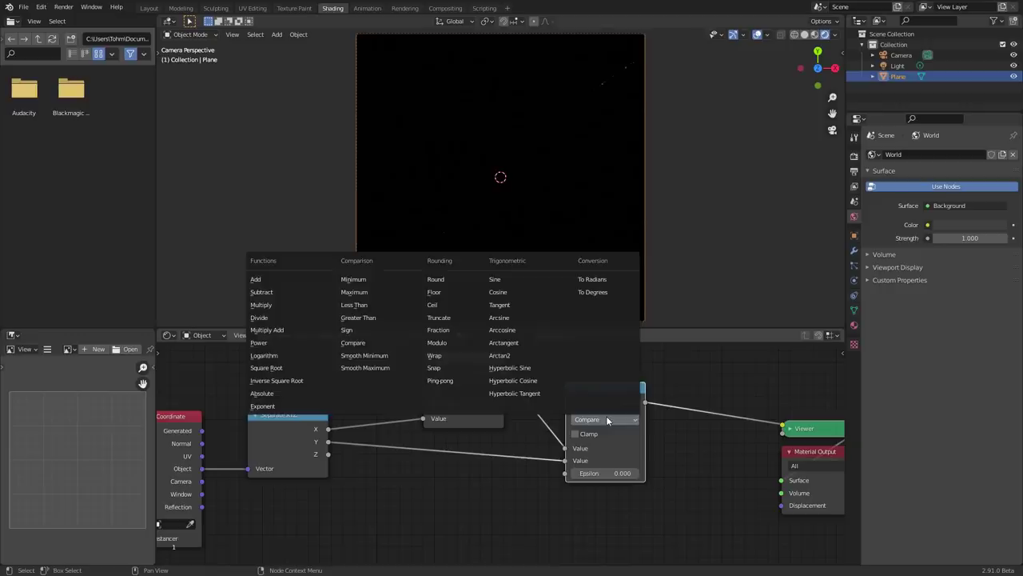
Step: Change Compare to Subtract and duplicate it onto the Viewer link with value 0.500
key("Down")
key("Down")
key("Return")
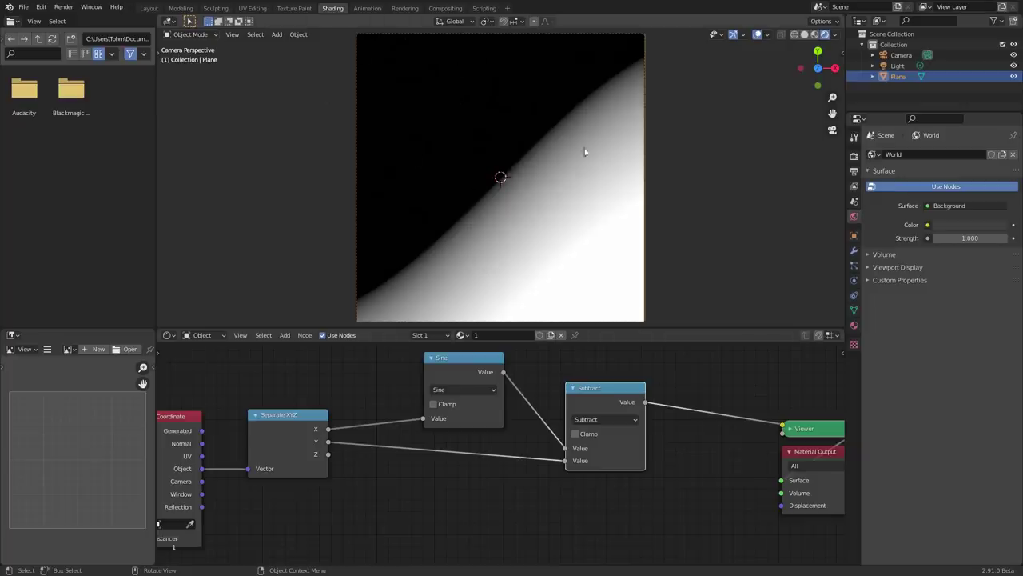
key("shift+d")
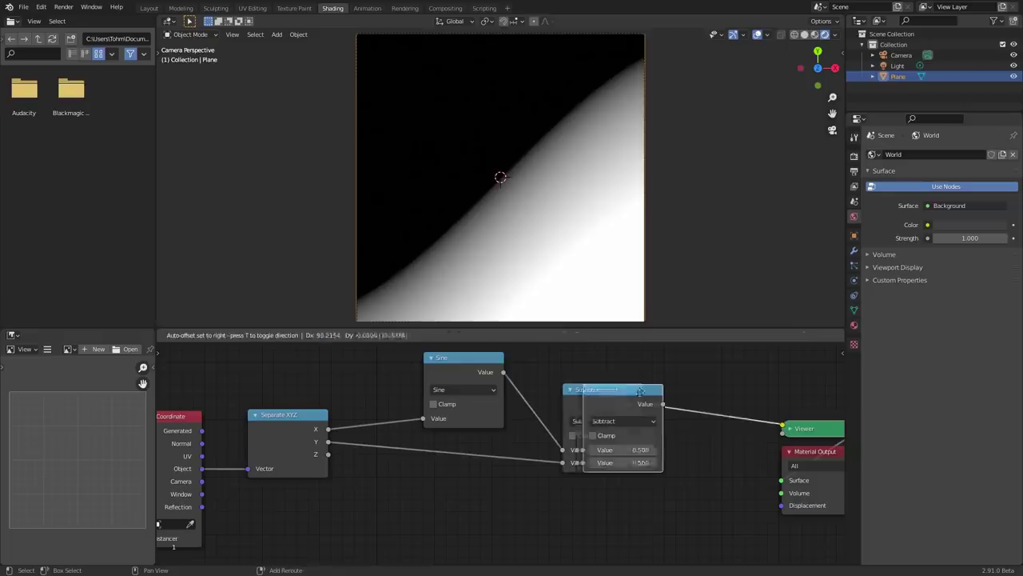
left_click(709, 398)
left_click(723, 417)
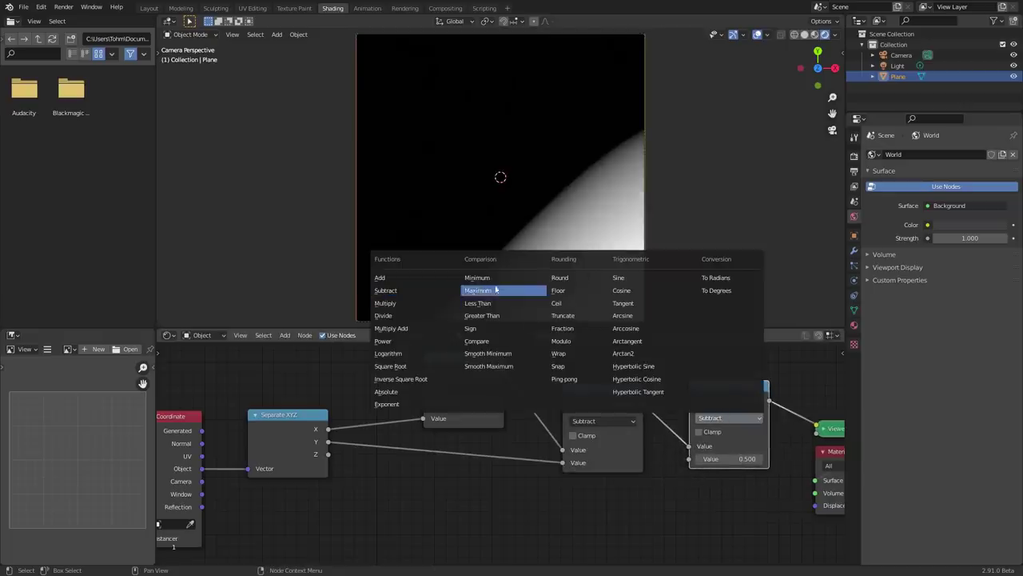
Step: Set the second math node to Absolute, muting and unmuting it to compare the thin line
left_click(398, 393)
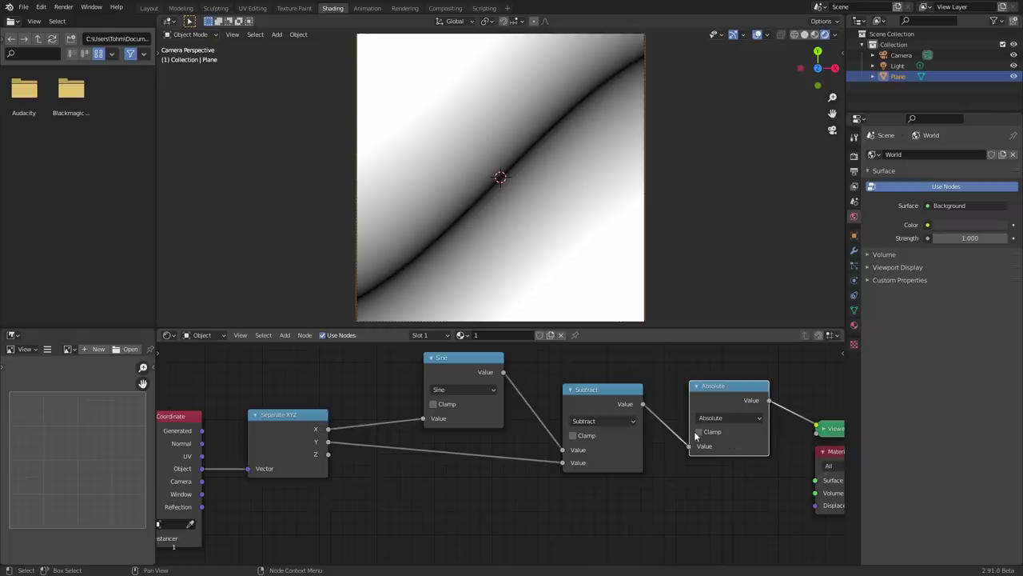
middle_click_drag(695, 436, 588, 432)
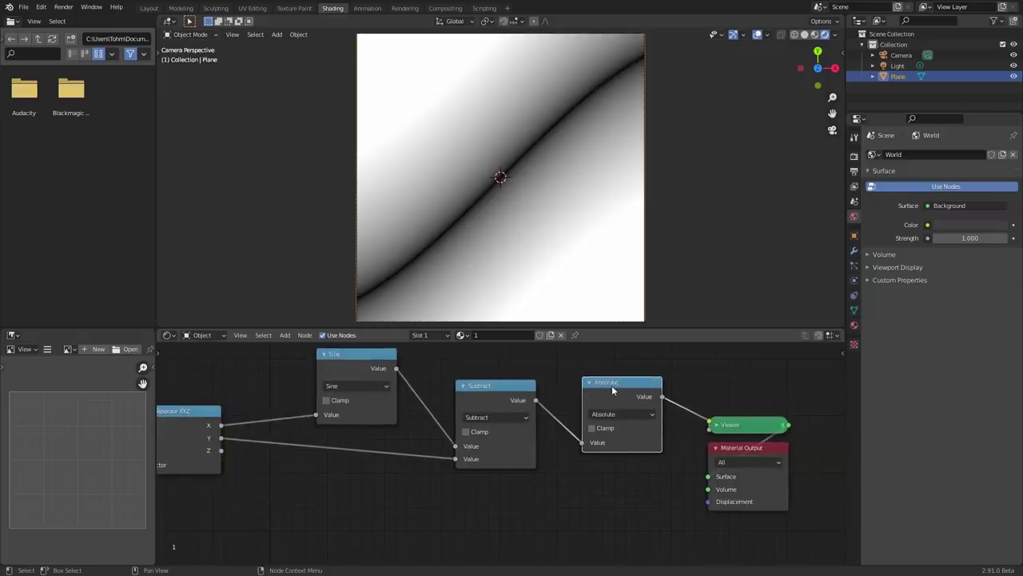
key("m")
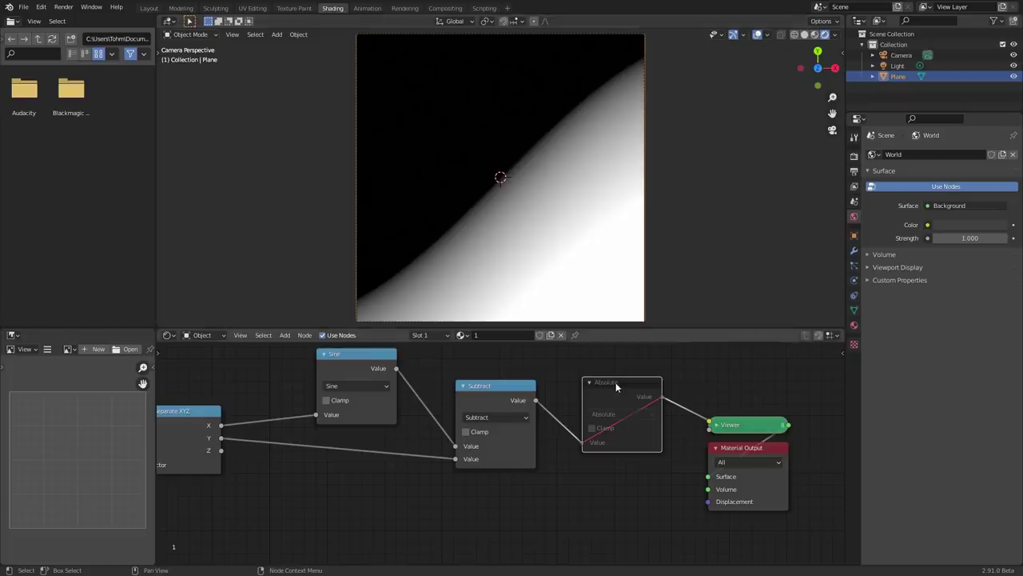
key("m")
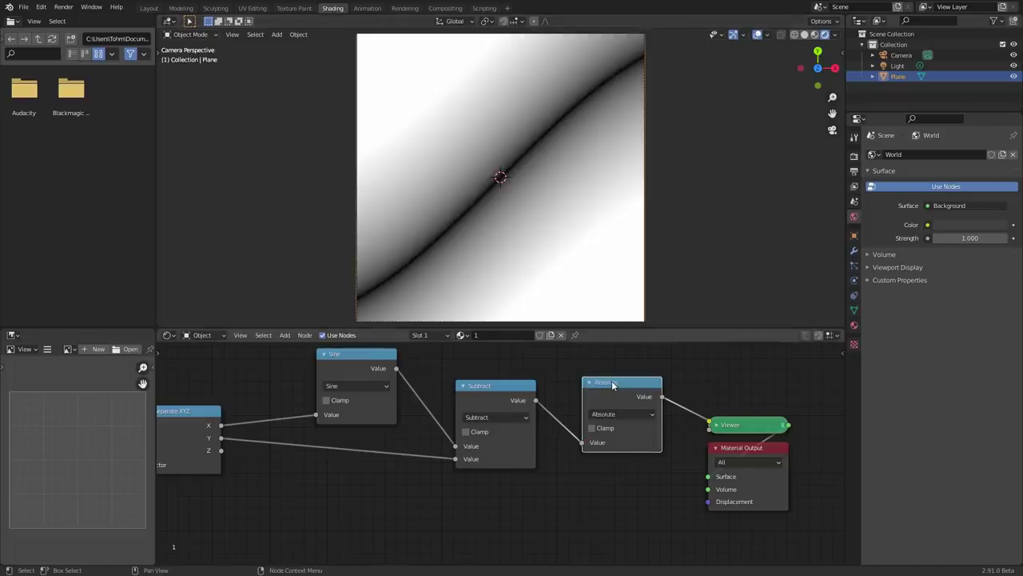
middle_click_drag(364, 357, 448, 374)
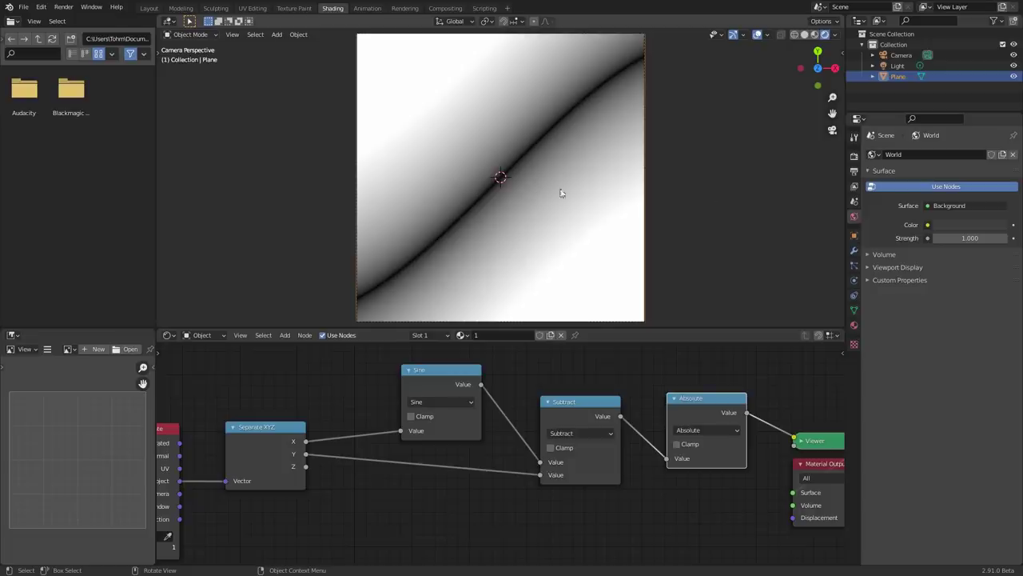
Step: Insert a copy of the Sine node onto its input link and switch it to Add
middle_click_drag(440, 387, 484, 465)
left_click_drag(502, 451, 514, 406)
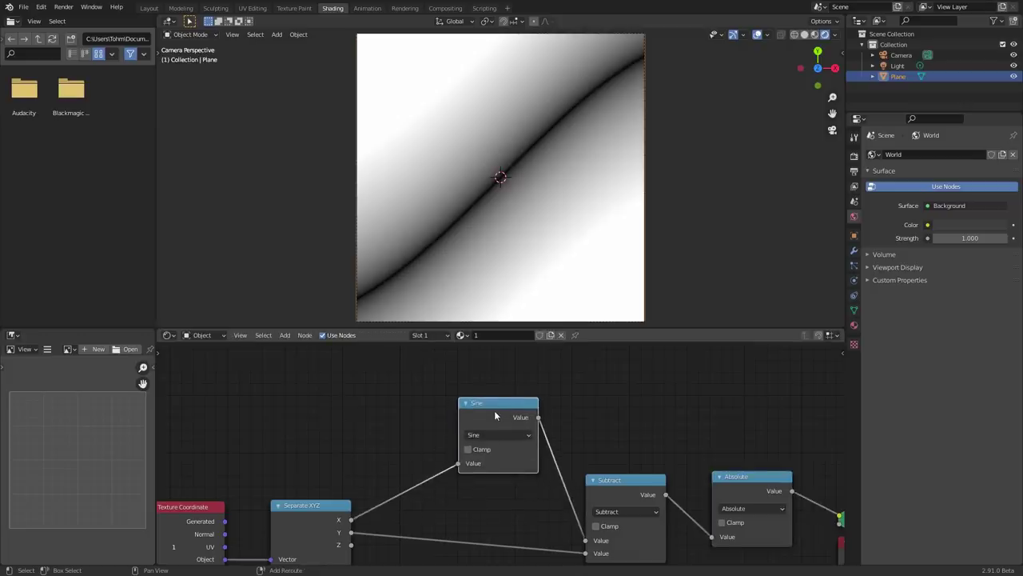
key("shift+d")
left_click(408, 425)
left_click(428, 449)
key("a")
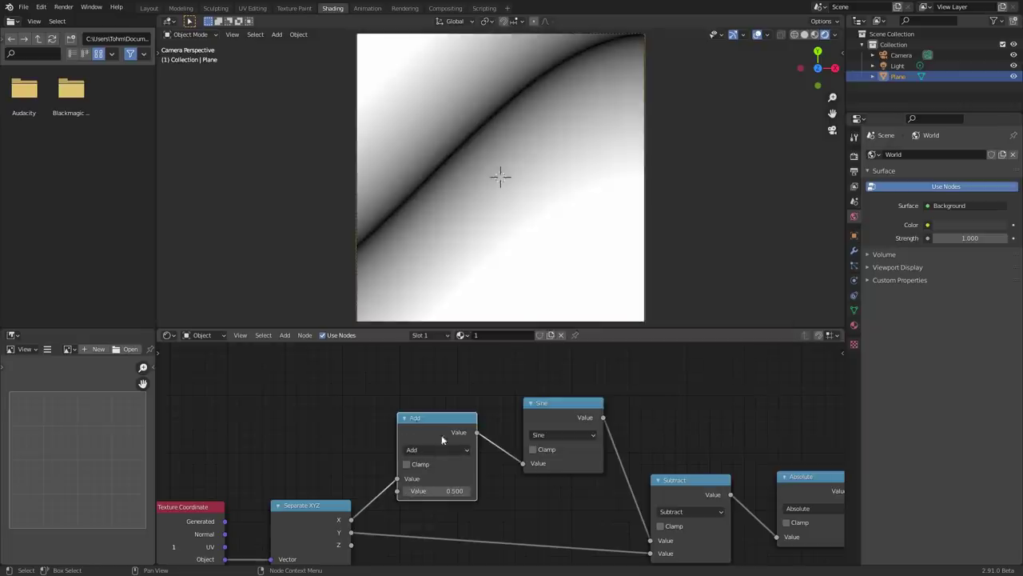
Step: Set the Add value to 1.5, then drag it to about 12.72 to shift the sine line
left_click(459, 490)
type("1.5")
key("Return")
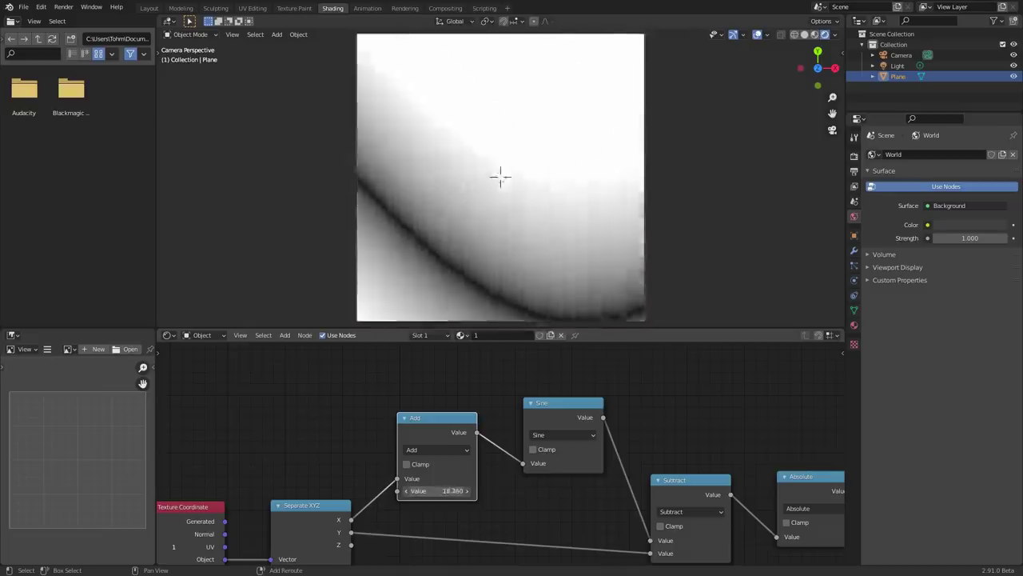
left_click_drag(437, 490, 159, 519)
Step: Turn the lower area into a Timeline and set the animation End frame to 59
left_click(167, 525)
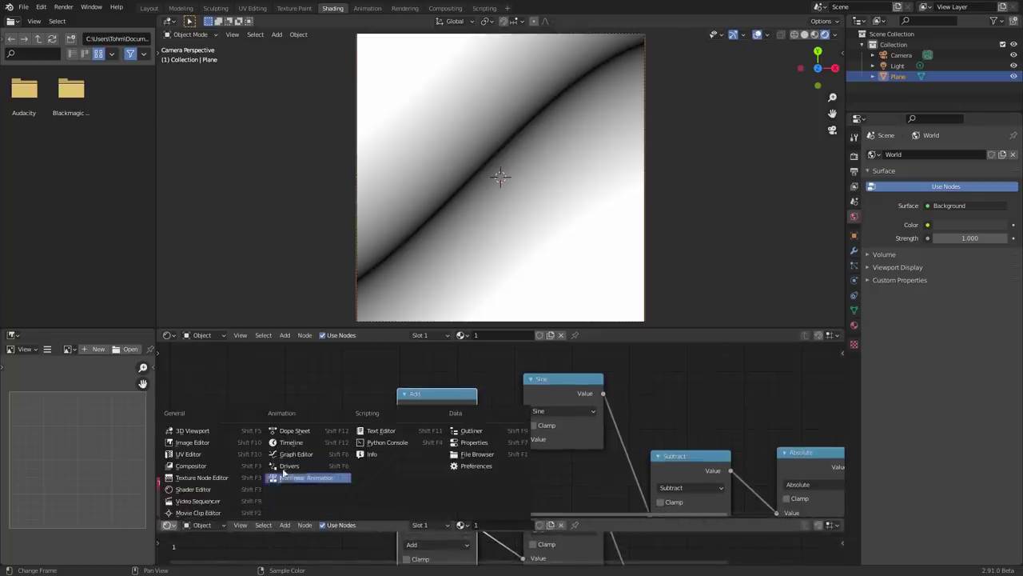
left_click(303, 444)
left_click(818, 526)
type("60")
key("Return")
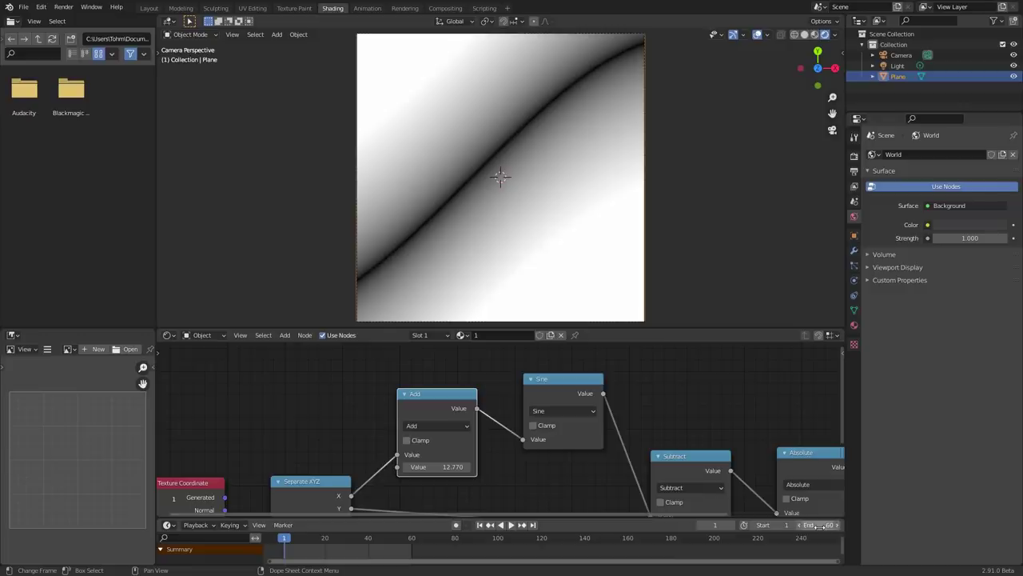
left_click(821, 527)
type("59")
key("Return")
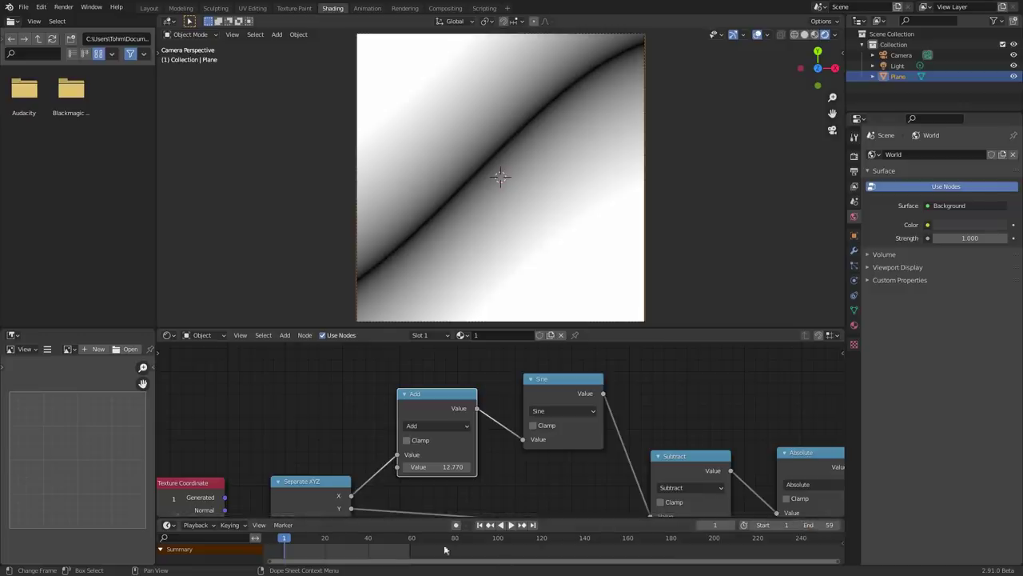
Step: Move the Add node slightly higher and reset its second value to 0
key("g")
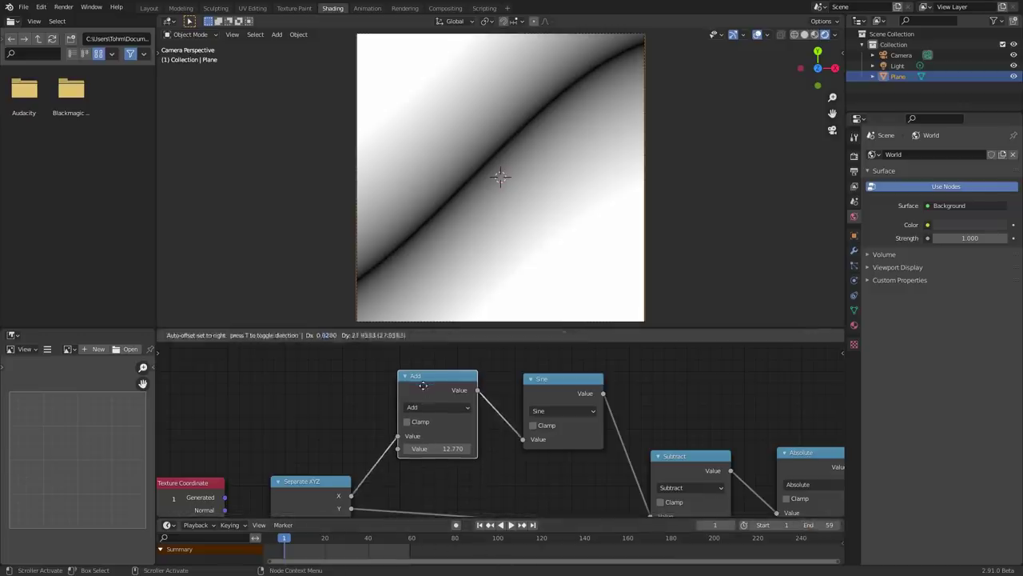
left_click(507, 432)
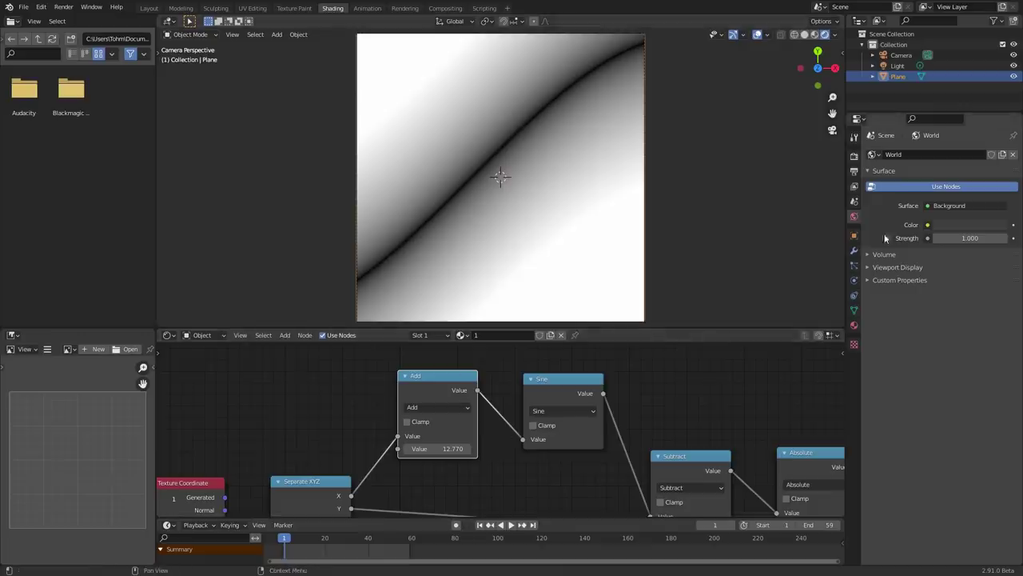
middle_click_drag(372, 389, 436, 391)
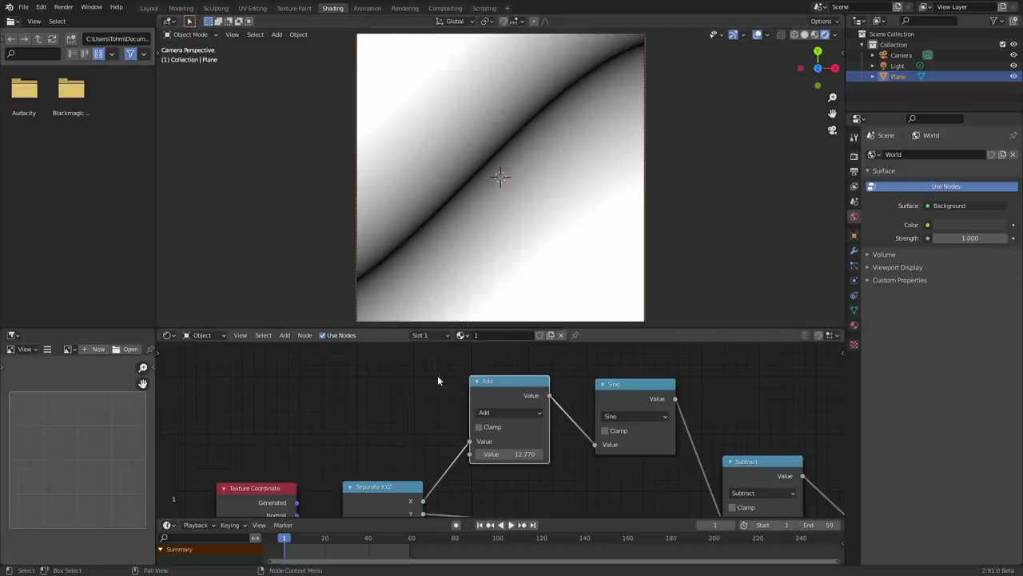
middle_click_drag(406, 375, 456, 367)
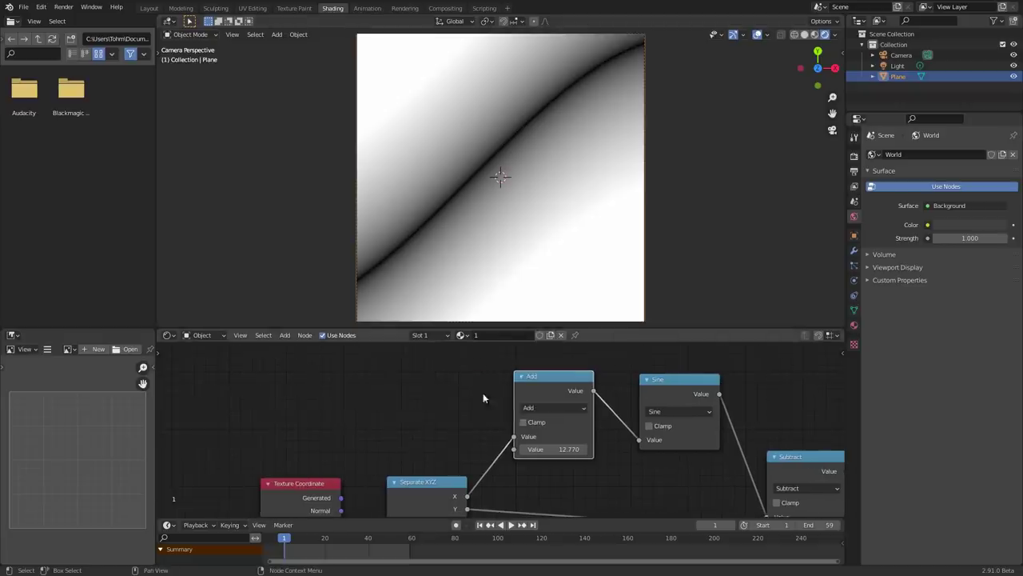
left_click(538, 447)
type("0")
key("Return")
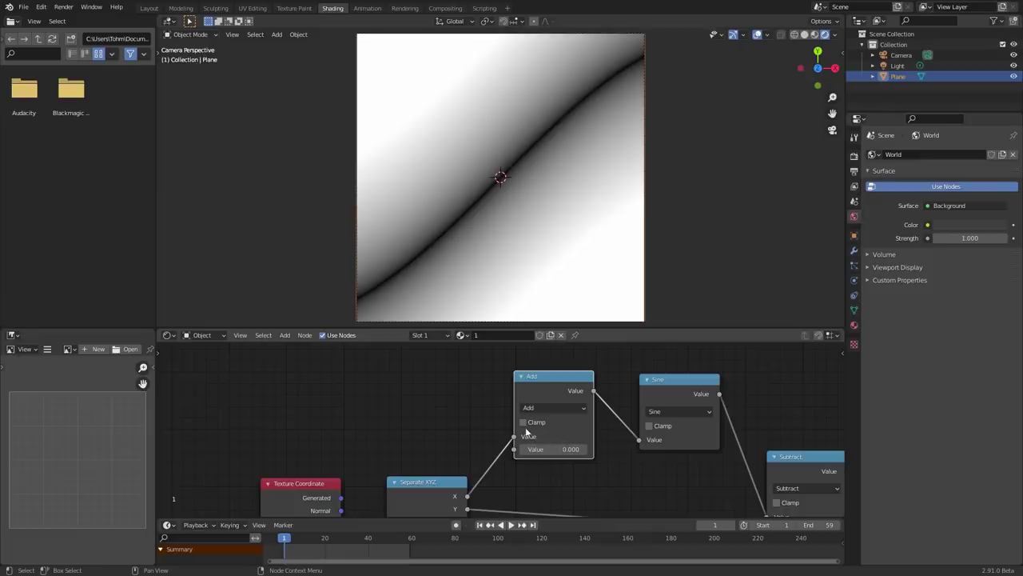
middle_click_drag(434, 398, 438, 400)
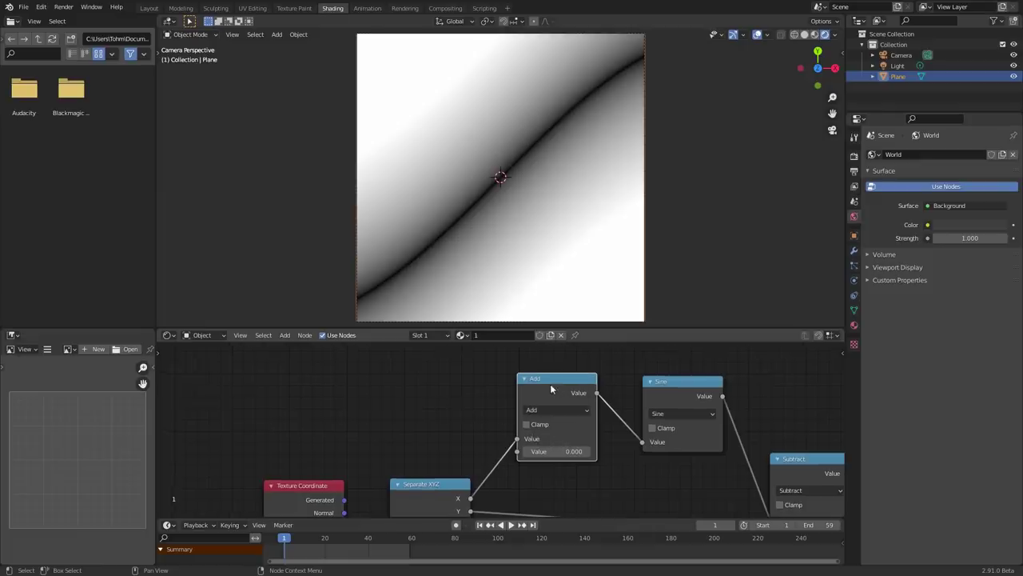
Step: Place a duplicate Add node further left, with a new Value input node beside it
key("shift+d")
left_click(376, 370)
middle_click_drag(254, 364, 368, 394)
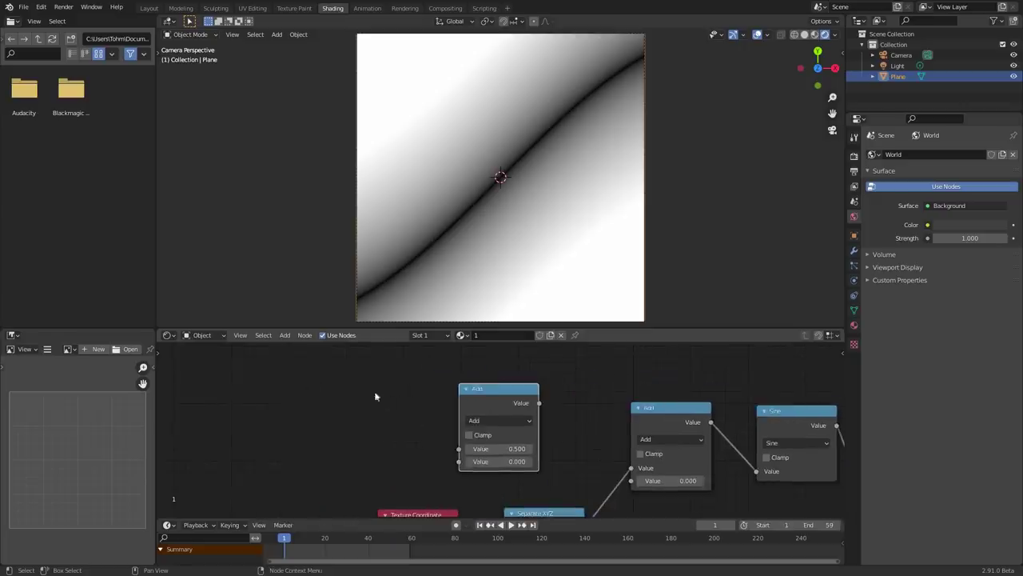
key("shift+a")
left_click(390, 408)
left_click(326, 429)
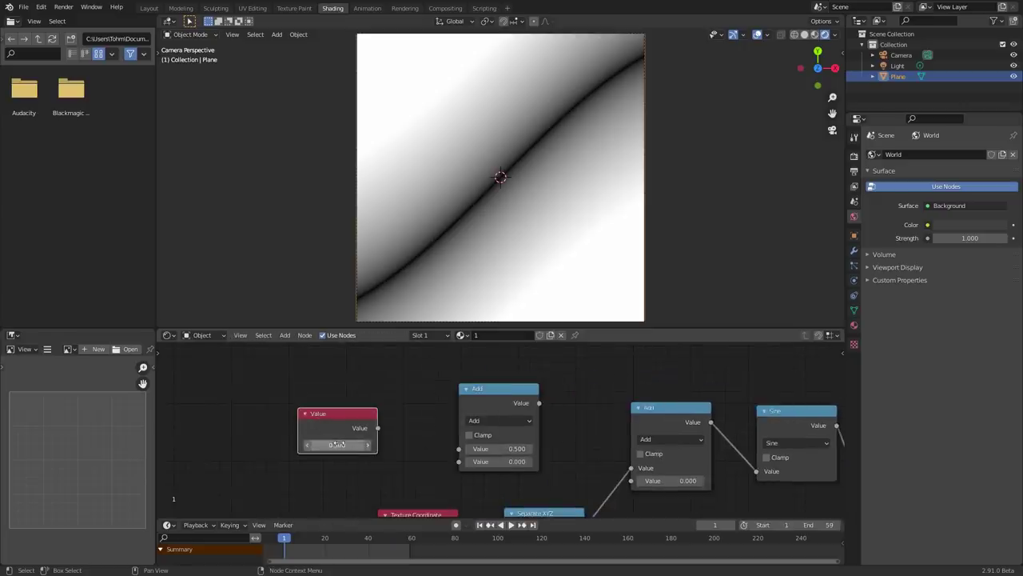
Step: Drive the Value node with the #frame expression and play the animation to test it
left_click(337, 445)
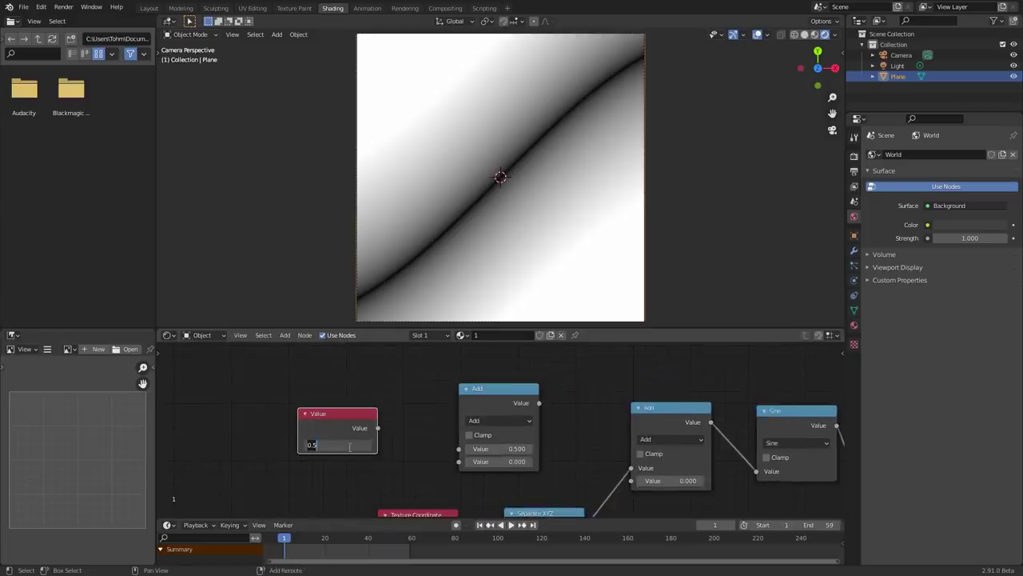
type("#FRAME")
key("BackSpace")
type("frame")
key("Return")
key("space")
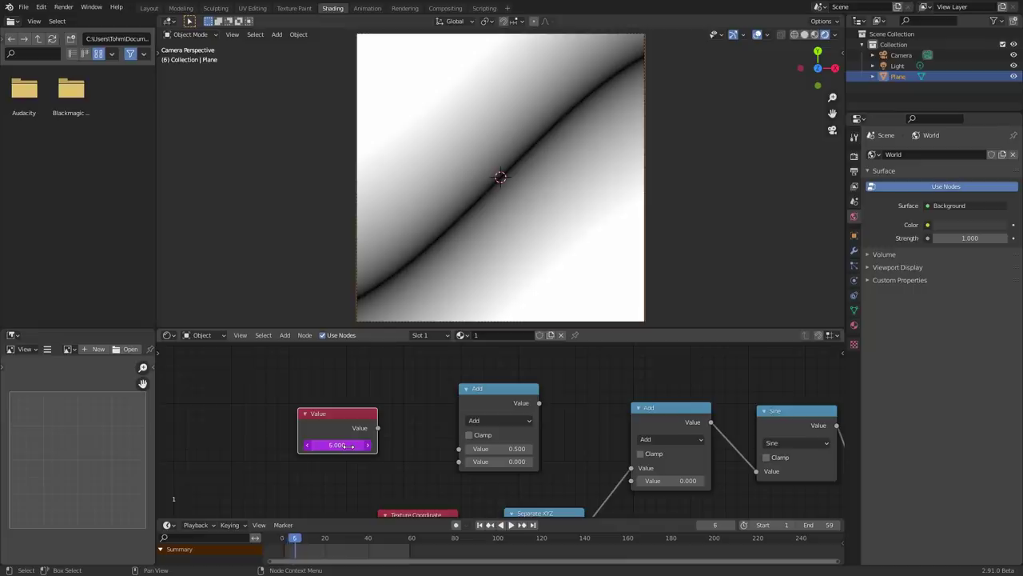
key("Escape")
Step: Link the Value node into the copied math node, set it to Divide with divisor 60
left_click_drag(378, 427, 458, 449)
left_click(497, 421)
left_click(478, 318)
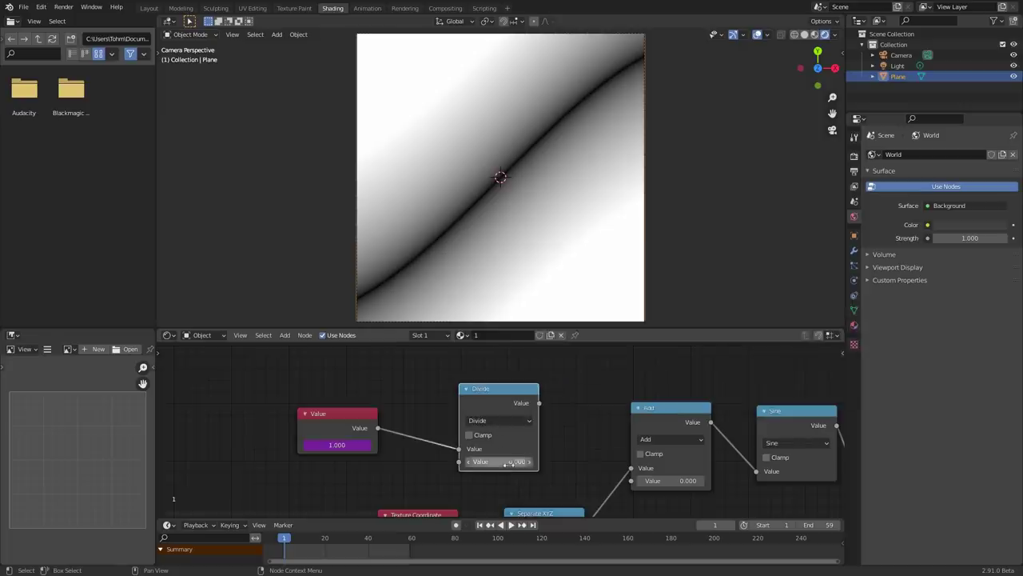
left_click(507, 462)
type("60")
key("Return")
Step: Play the animation, check frames 54 and 1, and place the Divide node beside Value
key("space")
key("space")
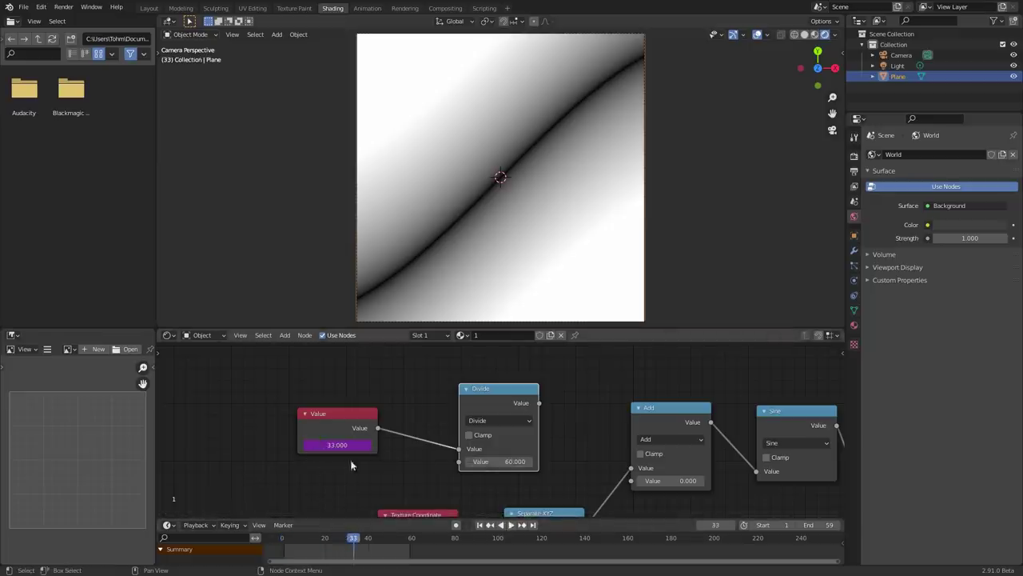
left_click(398, 538)
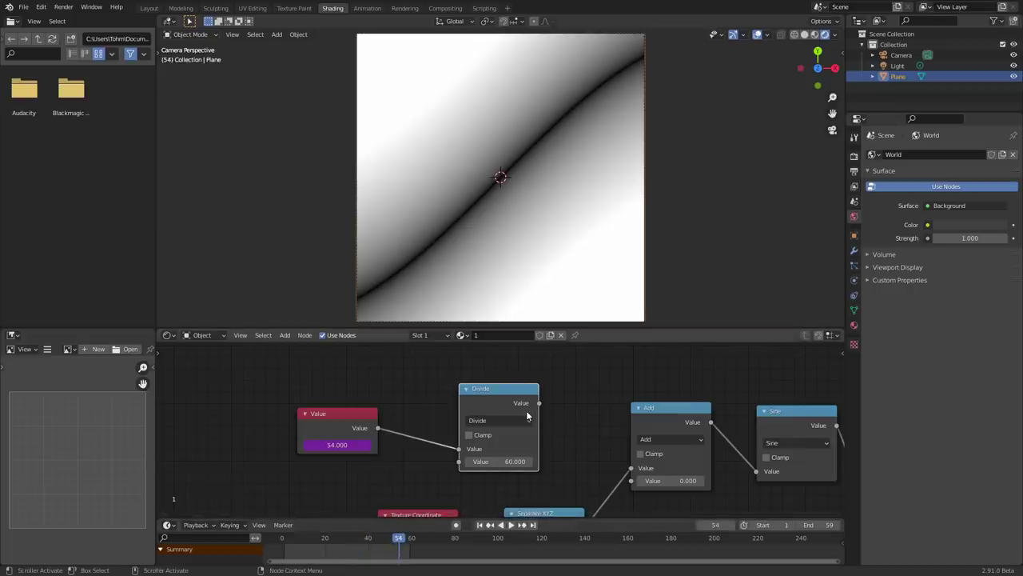
key("shift+Left")
left_click_drag(321, 419, 318, 415)
left_click(483, 402)
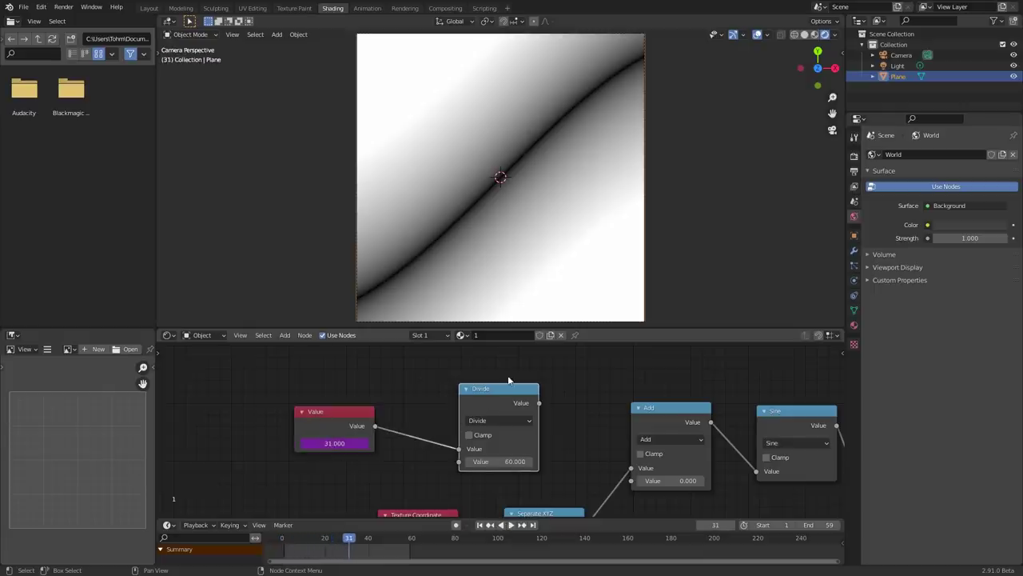
key("space")
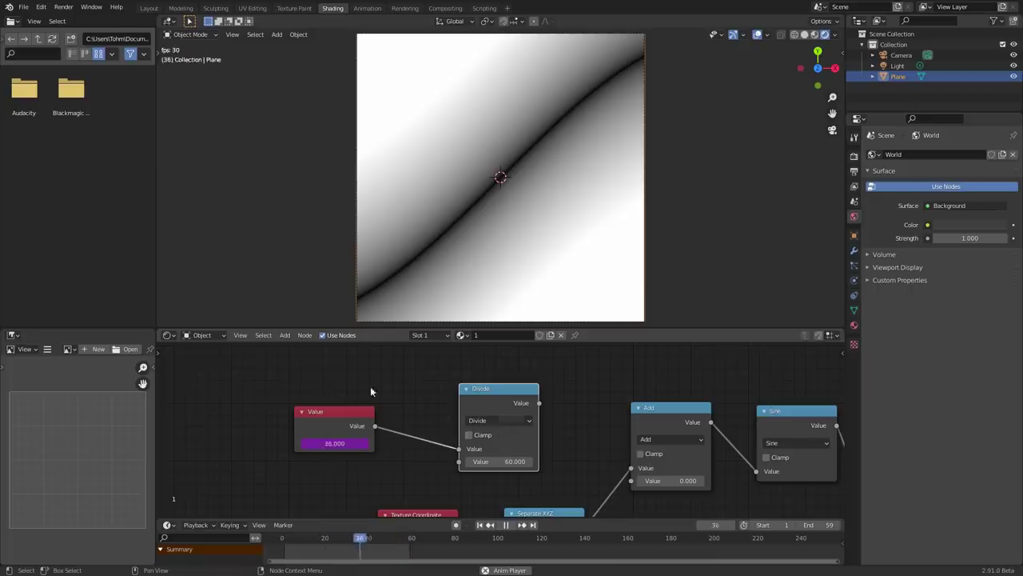
left_click_drag(507, 424, 446, 420)
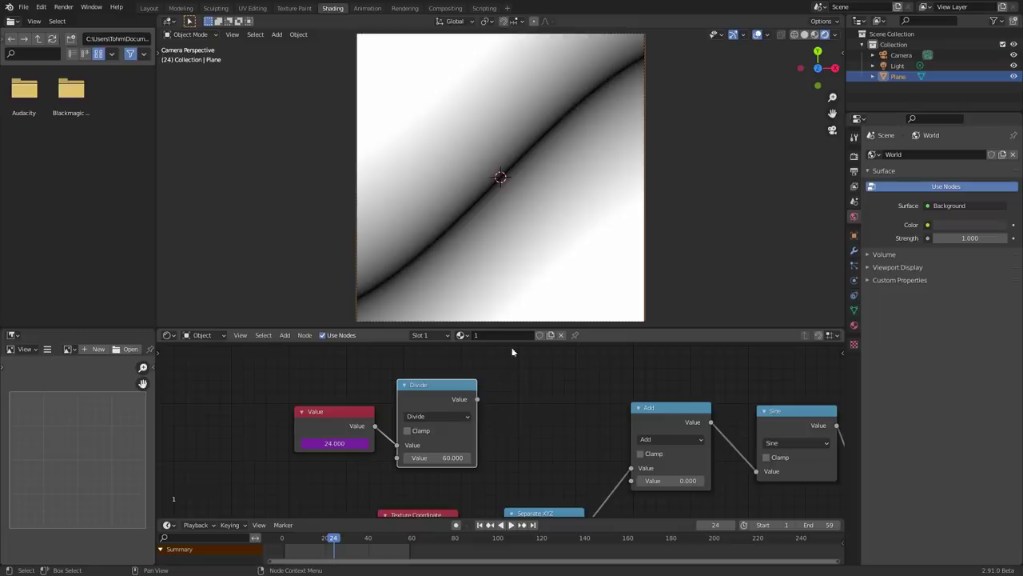
Step: Move a Divide copy to the right, switch it to Multiply and enter 2π (6.283)
left_click_drag(418, 386, 535, 384)
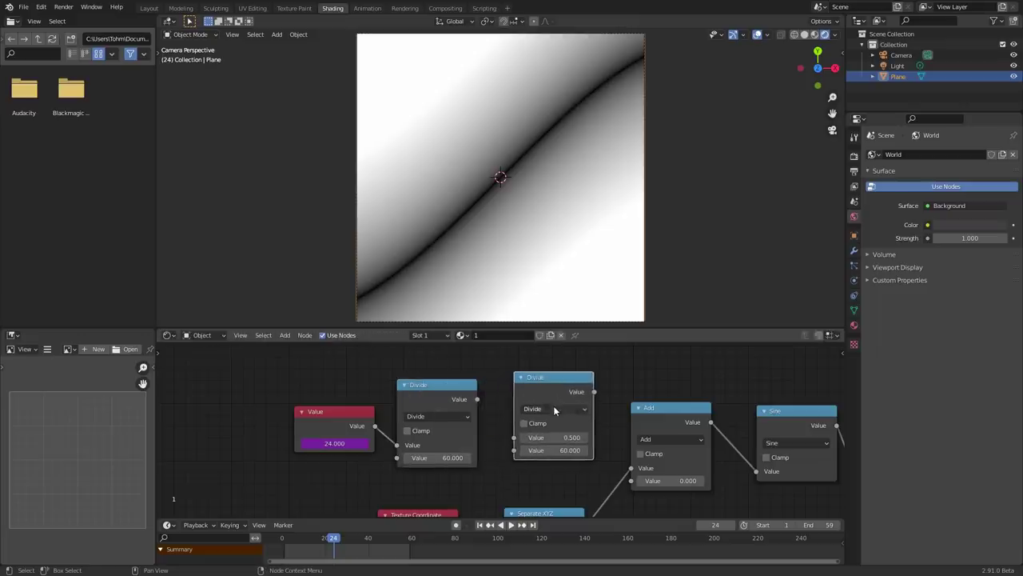
left_click(555, 409)
left_click(560, 295)
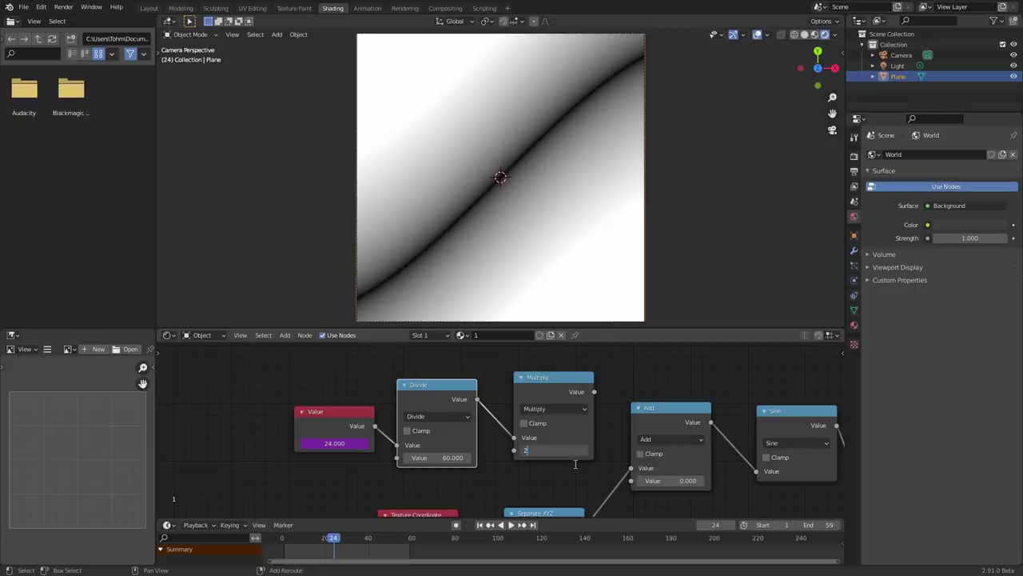
key("Return")
key("shift+Left")
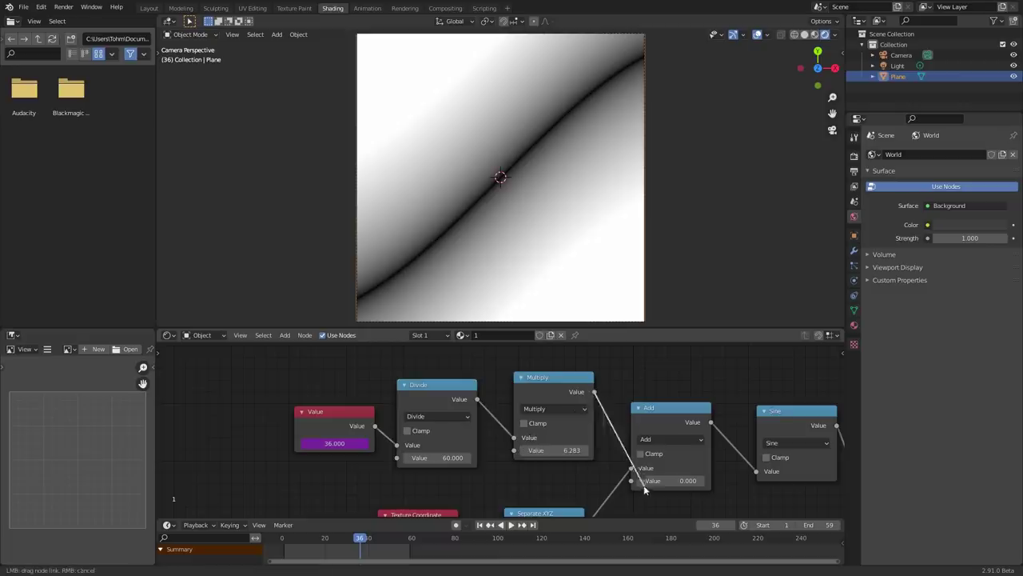
Step: Feed the Multiply output into the Add node, play the loop, and keep the divisor at 60
left_click_drag(642, 485, 638, 482)
key("space")
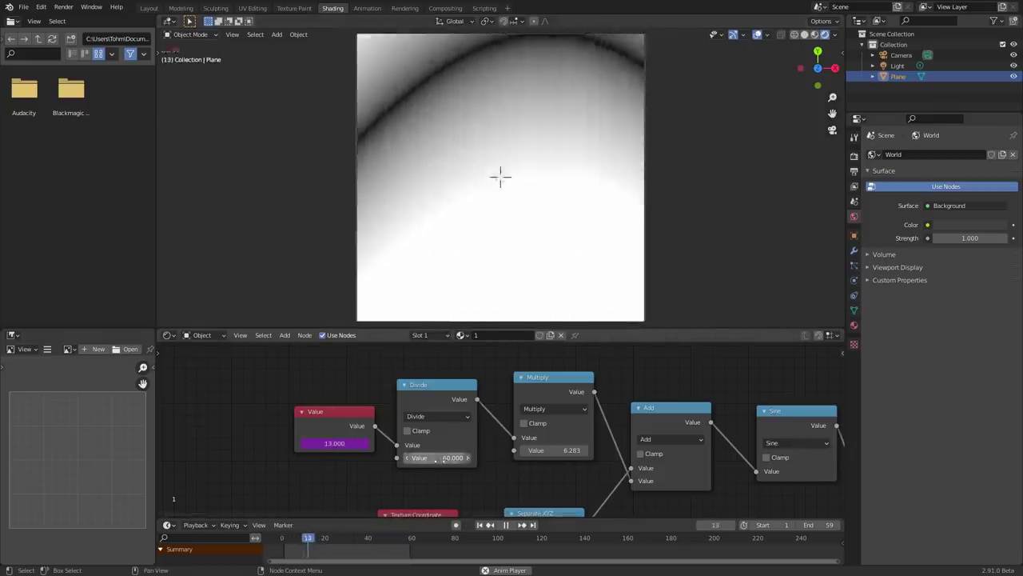
left_click_drag(438, 457, 432, 457)
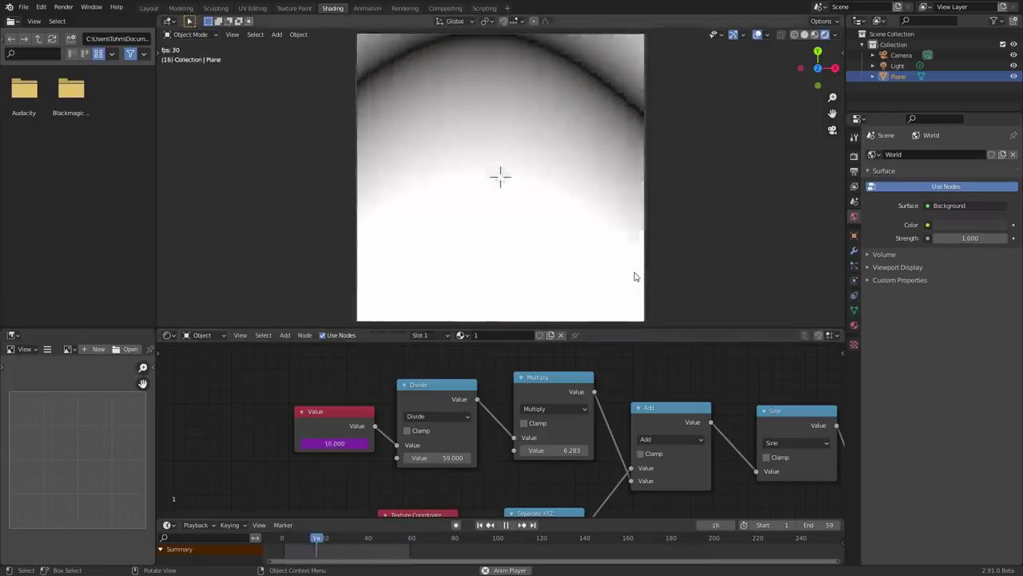
key("ctrl+z")
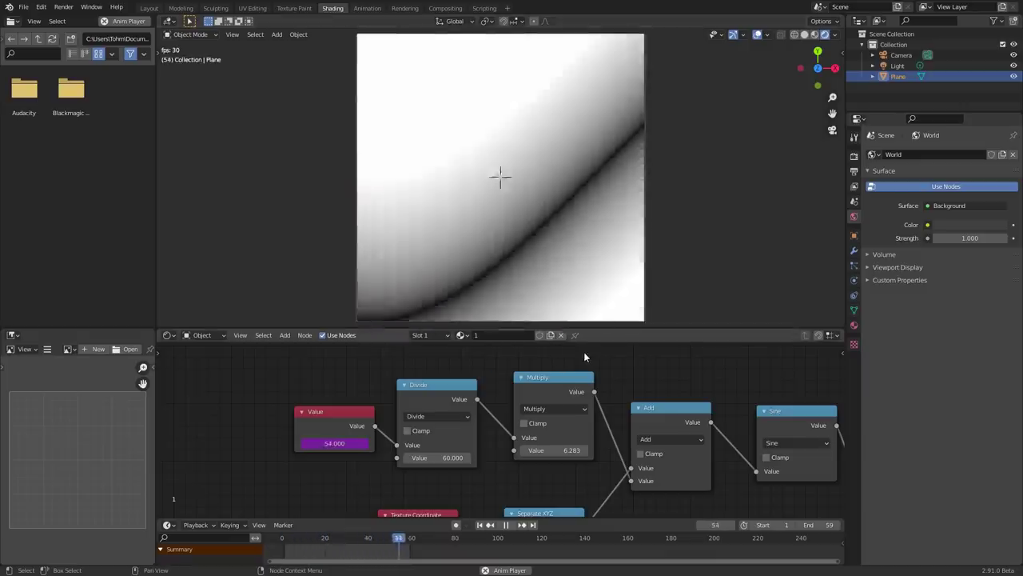
Step: Shift the Viewer and Material Output nodes right while the animation keeps looping
scroll(591, 362, "down", 3)
scroll(591, 361, "right", 5)
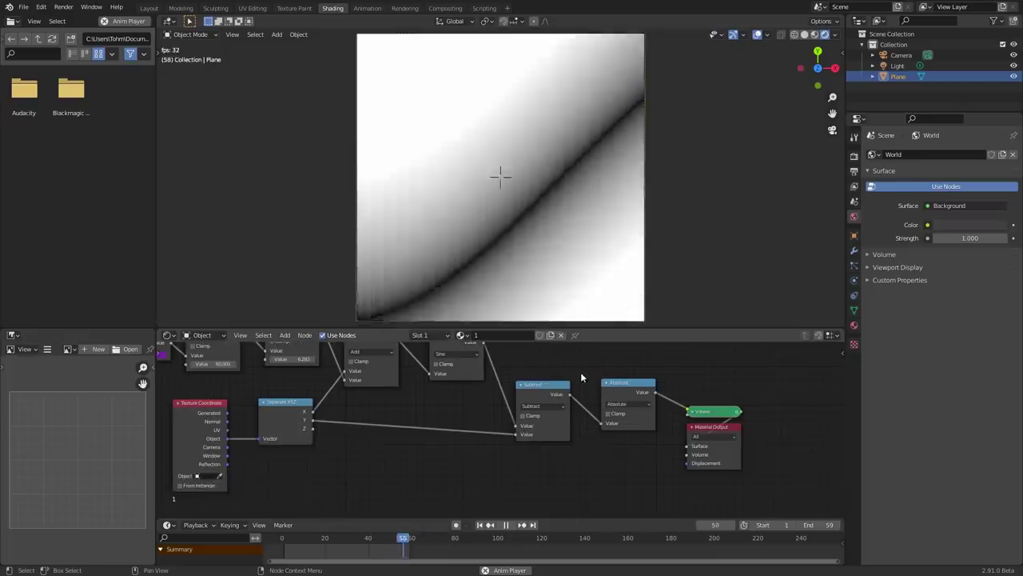
middle_click_drag(788, 420, 708, 429)
left_click_drag(698, 476, 722, 431)
scroll(558, 422, "up", 4)
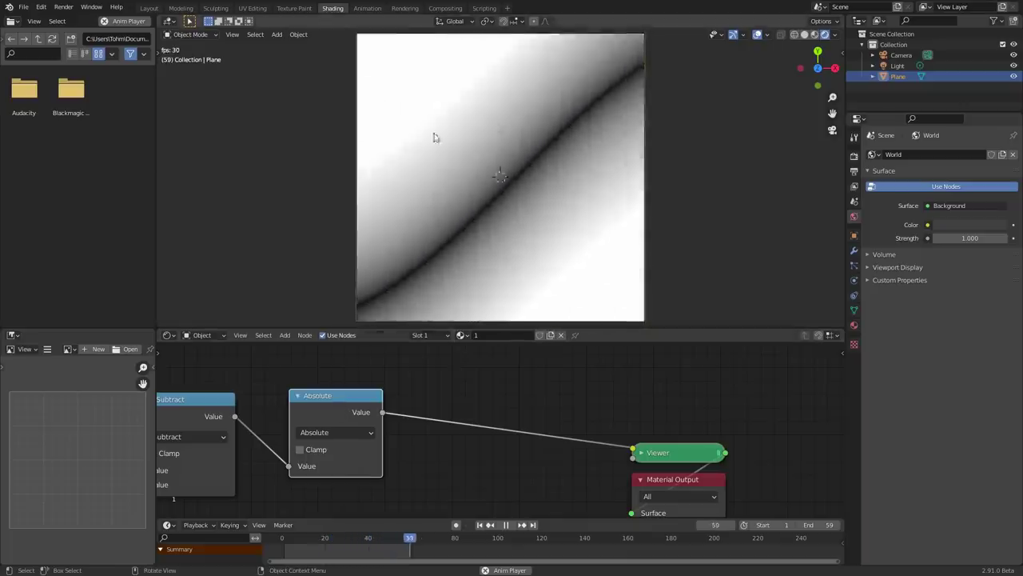
key("space")
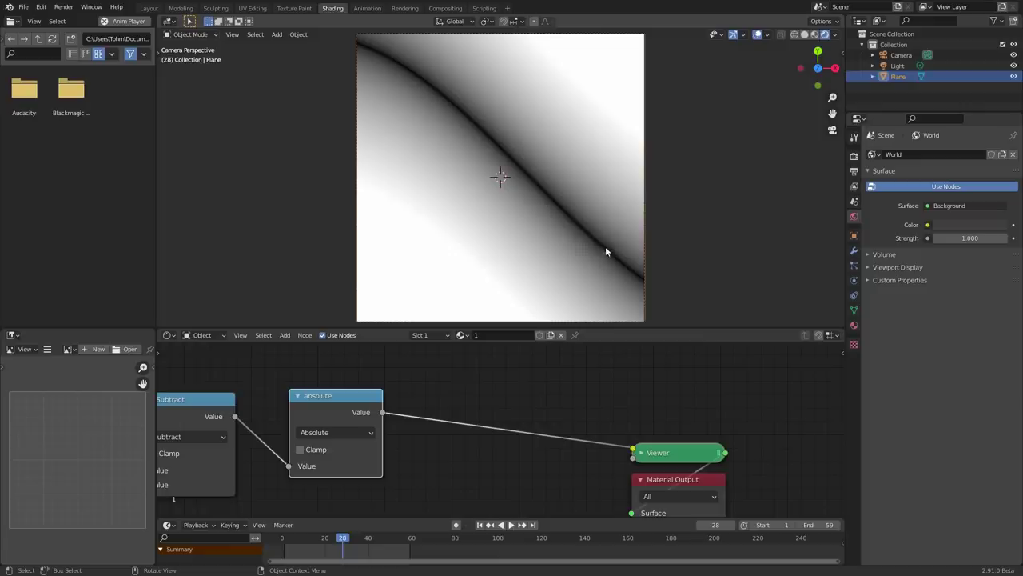
key("space")
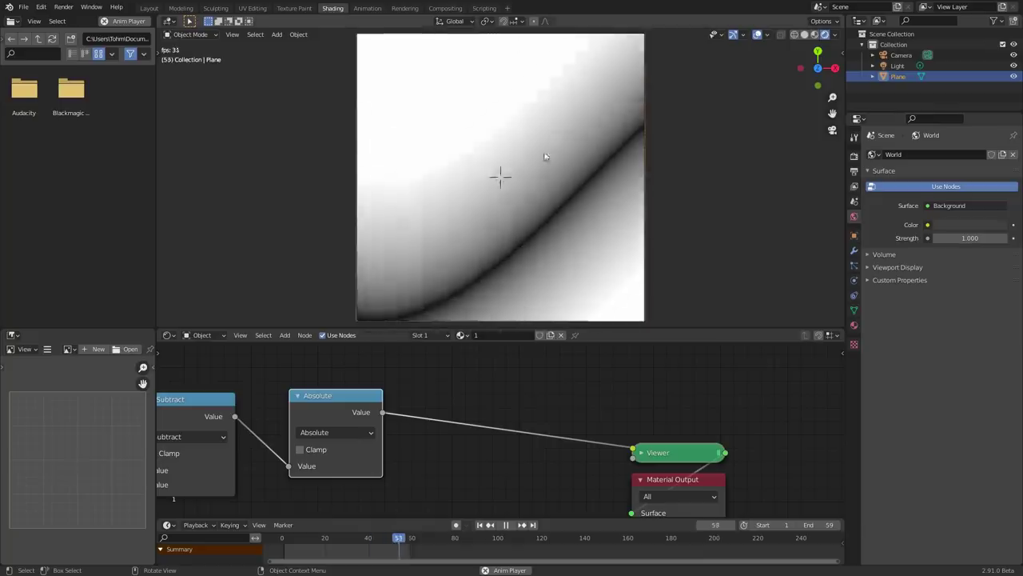
Step: Add a copy of the Absolute node after it, try Modulo 0.120 and Fraction, then choose Snap
key("shift+d")
left_click(536, 391)
left_click(512, 427)
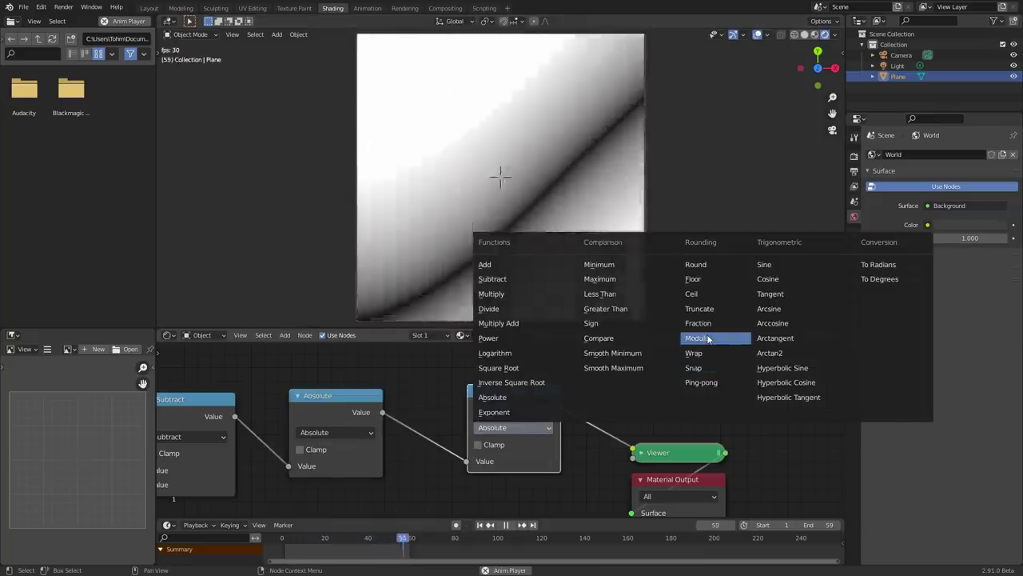
left_click(697, 337)
mouse_move(533, 476)
left_mouse_down()
mouse_move(503, 475)
mouse_move(534, 476)
left_mouse_up()
left_click(512, 427)
left_click(692, 322)
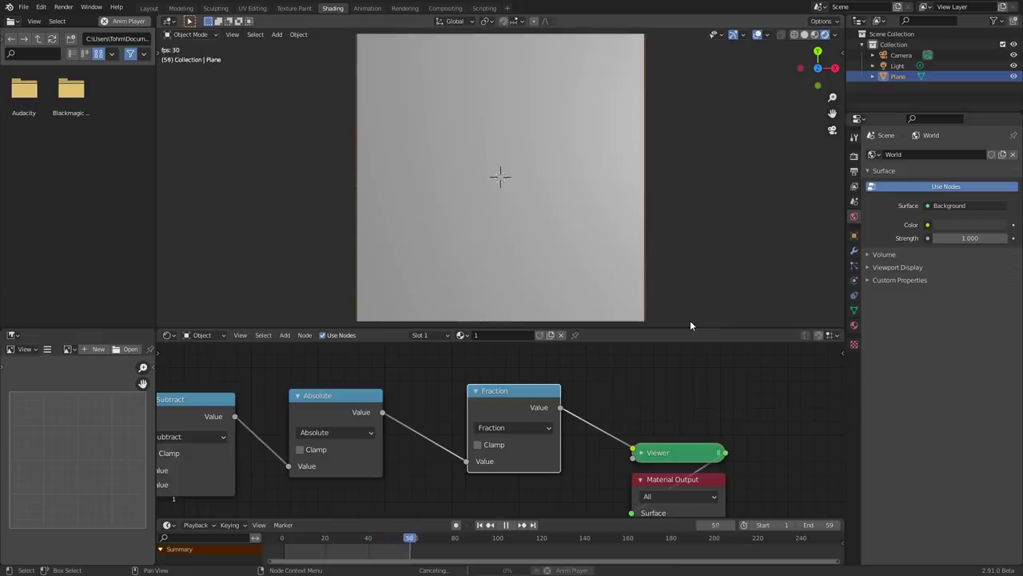
left_click(517, 423)
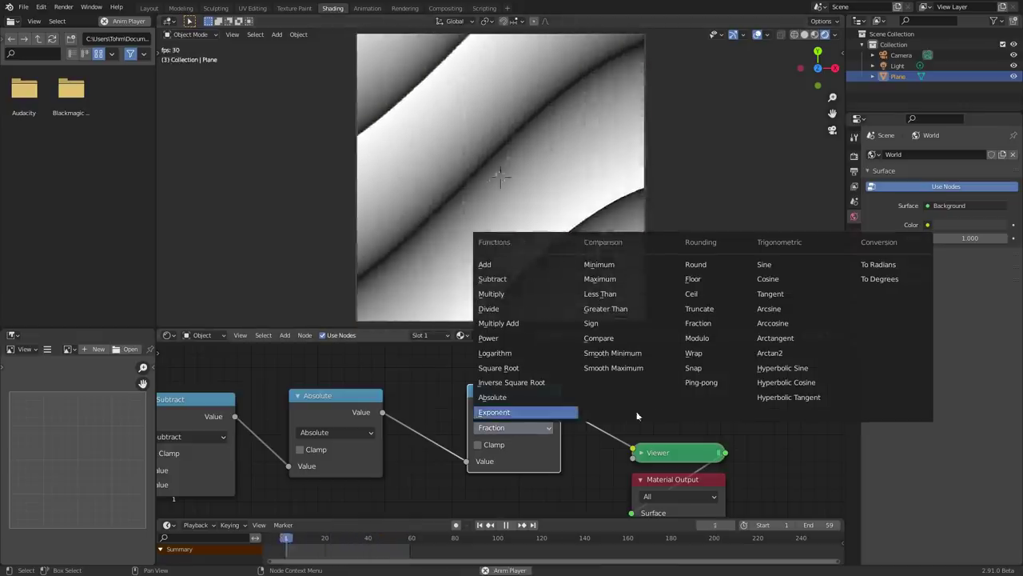
left_click(693, 369)
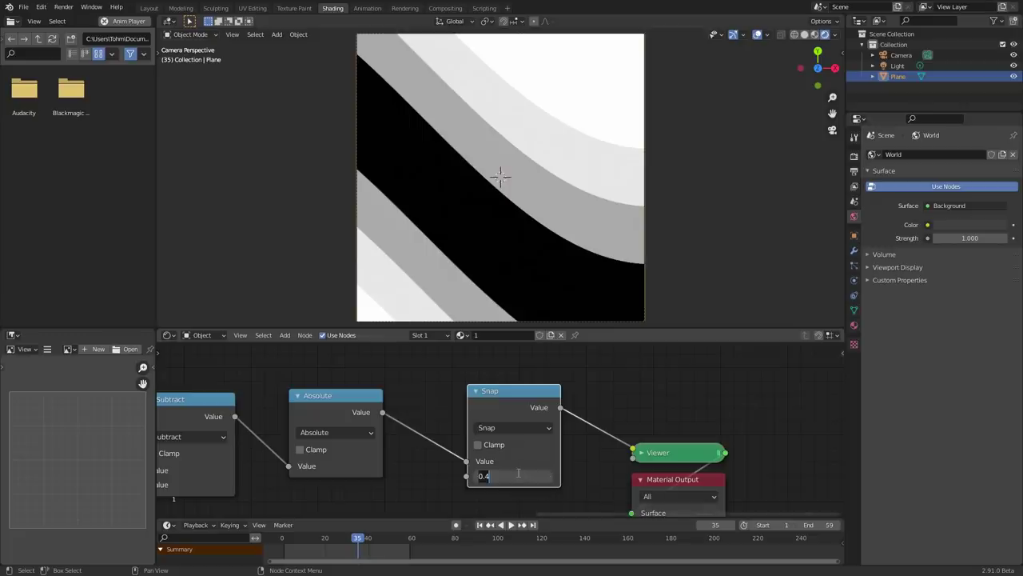
Step: Set the Snap increment to one seventh (0.143) after trying one third, then play the animation
type("/3")
key("Return")
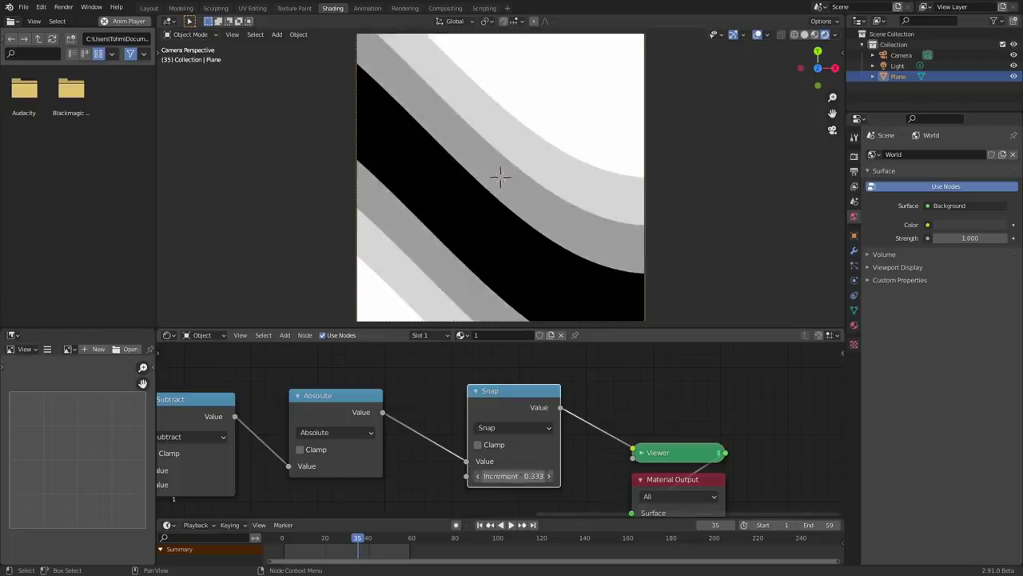
type("7")
key("Return")
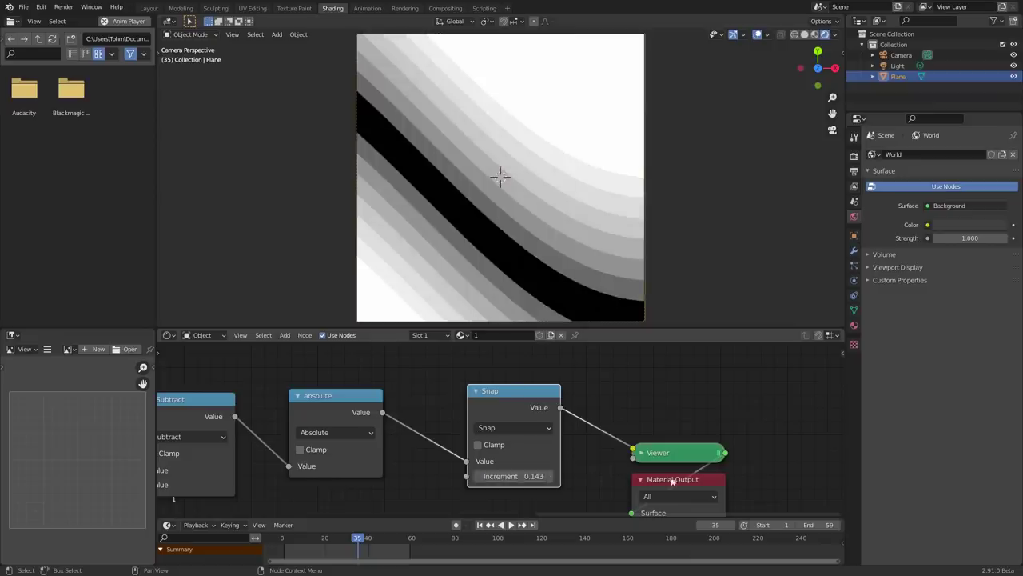
key("space")
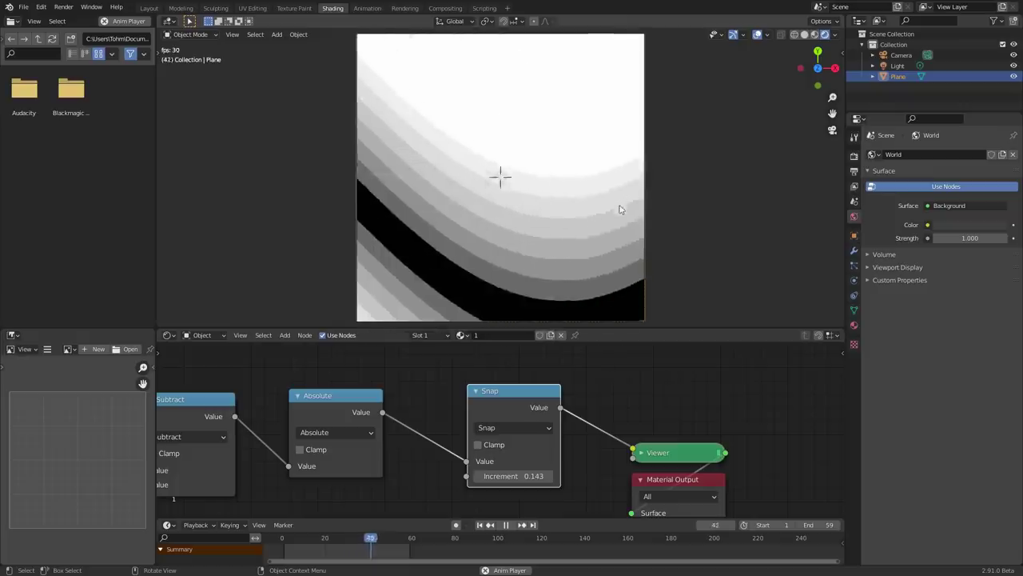
scroll(617, 204, "down", 5)
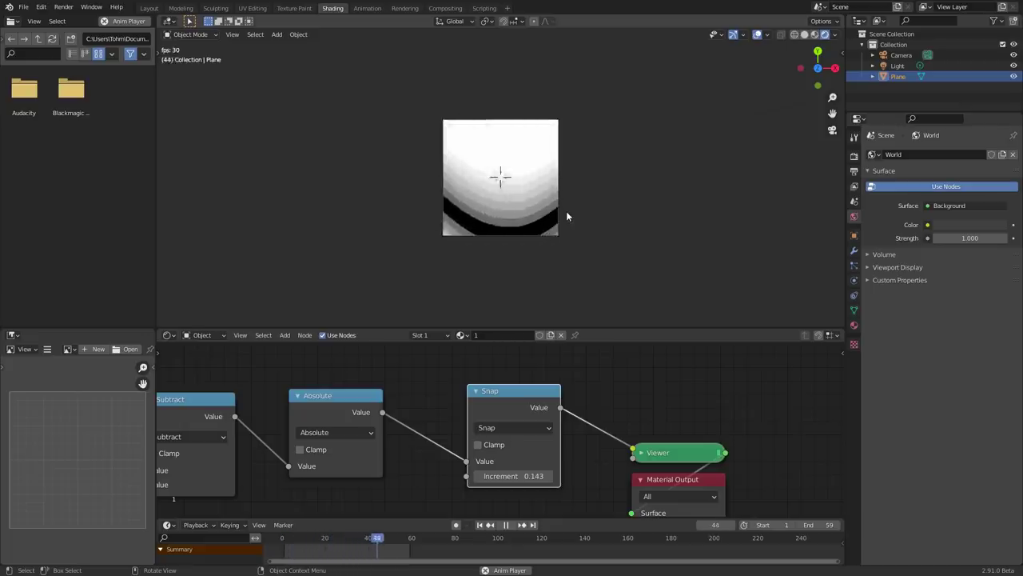
Step: Stop playback and add a Noise Texture node below the Texture Coordinate node
scroll(511, 200, "up", 4)
key("space")
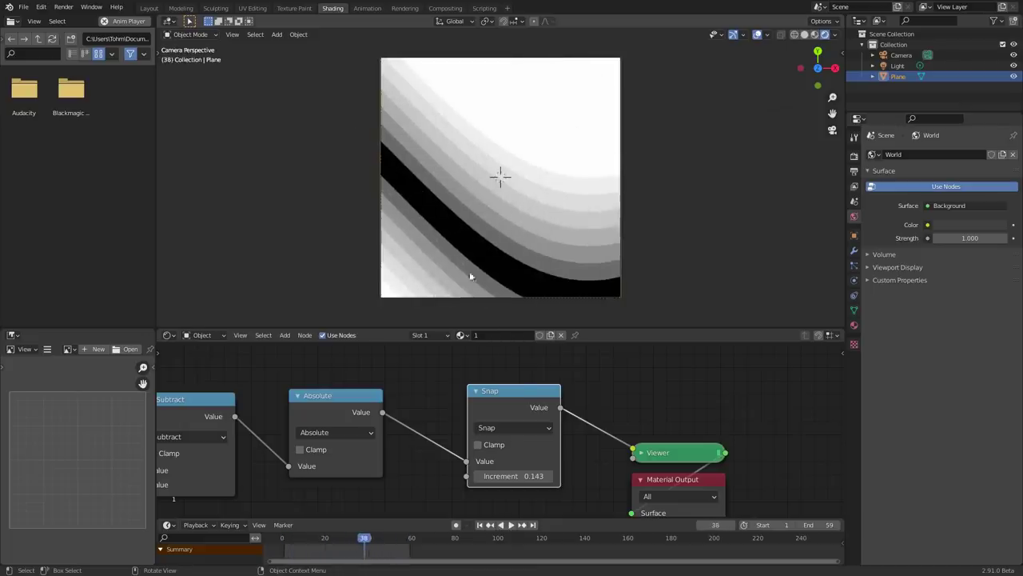
middle_click_drag(386, 400, 719, 383)
scroll(562, 397, "down", 3)
scroll(459, 432, "up", 2)
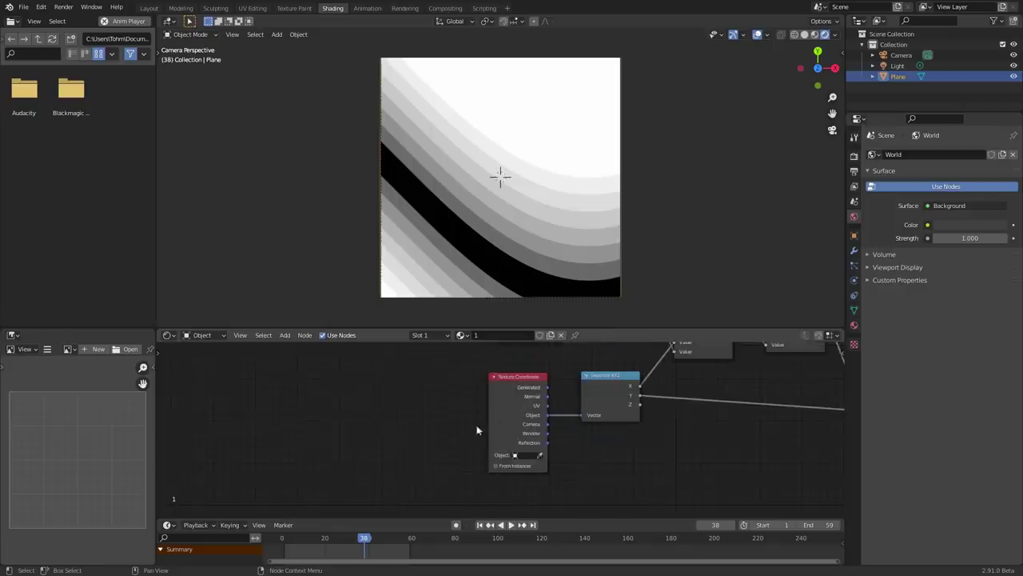
key("g")
key("Escape")
scroll(404, 371, "up", 2)
key("shift+a")
left_click(404, 350)
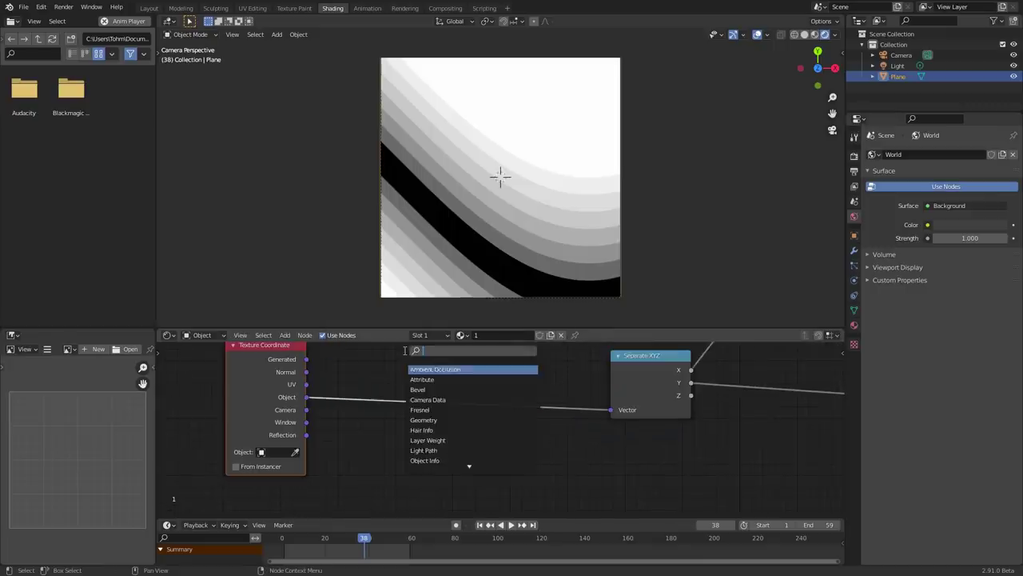
type("noi")
key("Return")
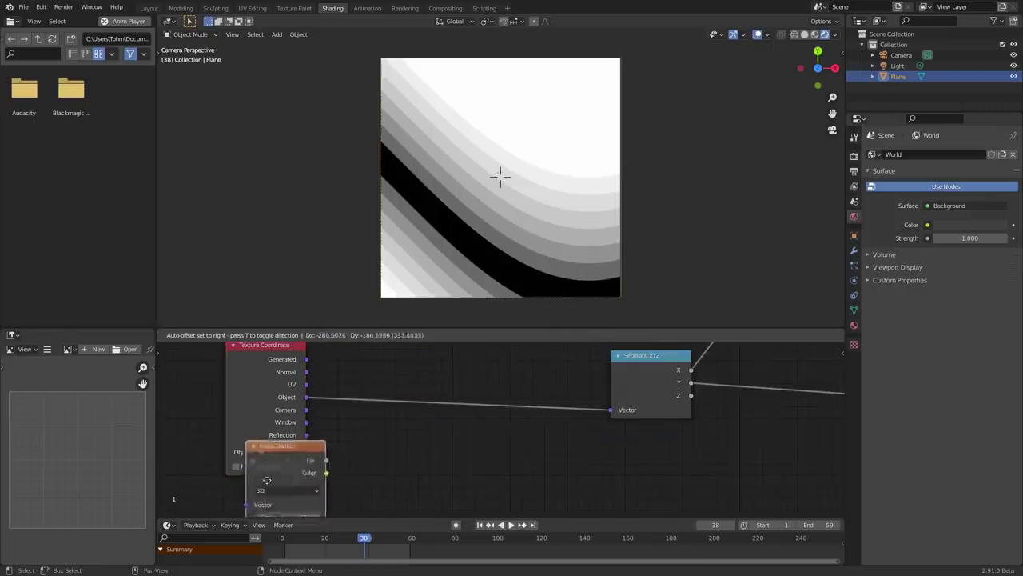
Step: Insert a Vector Math Add node on the Object→Separate XYZ link with X offset 1.160
middle_click_drag(359, 438, 356, 412)
middle_click_drag(415, 392, 405, 447)
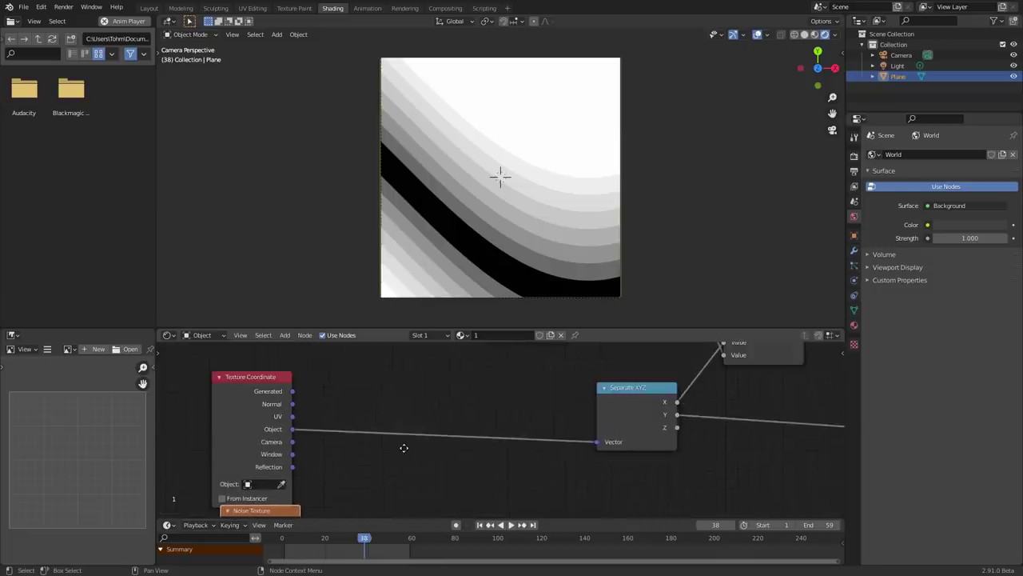
key("shift+a")
left_click(397, 375)
type("vect")
left_click(430, 436)
left_click(404, 384)
left_click_drag(415, 429, 436, 441)
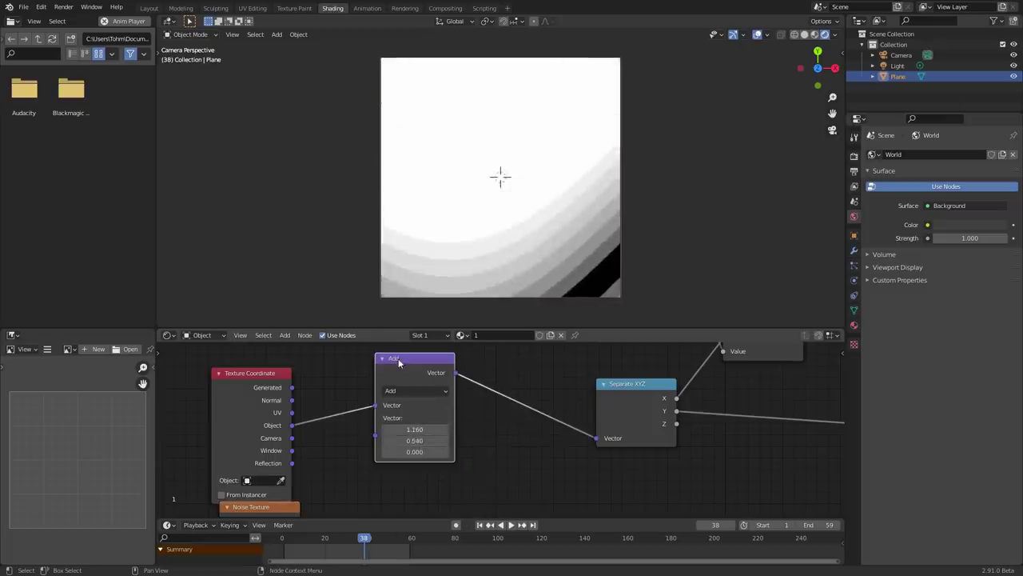
Step: Undo the vector Add node and insert a MixRGB node into the Object coordinate link
key("ctrl+x")
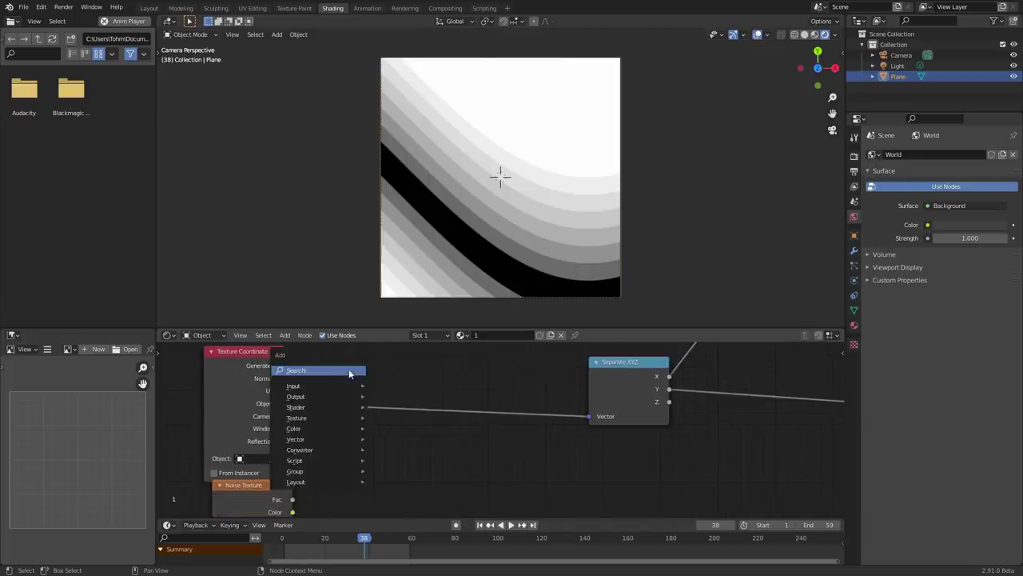
key("shift+a")
type("v")
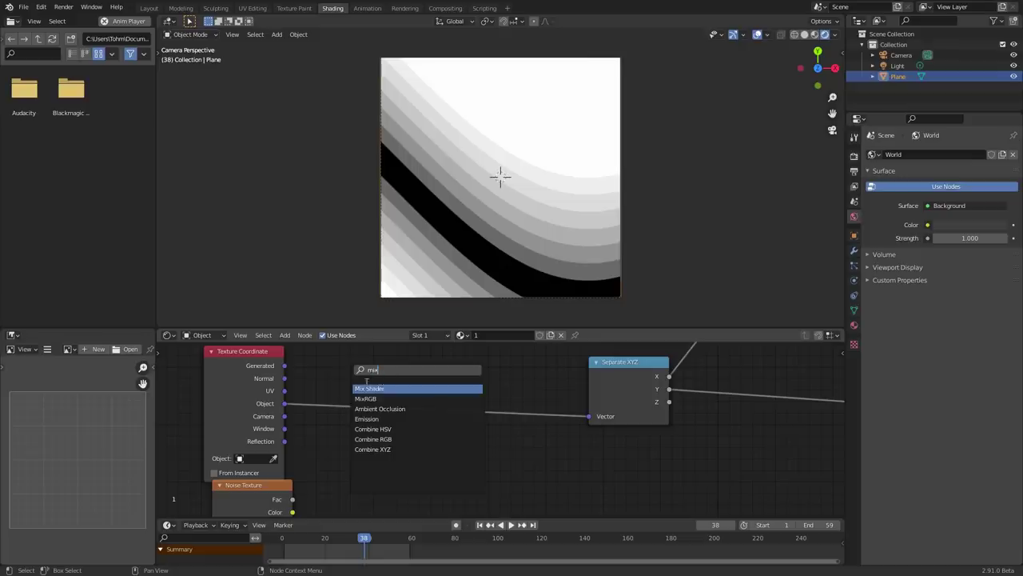
key("Return")
left_click(416, 399)
middle_click_drag(268, 507, 295, 453)
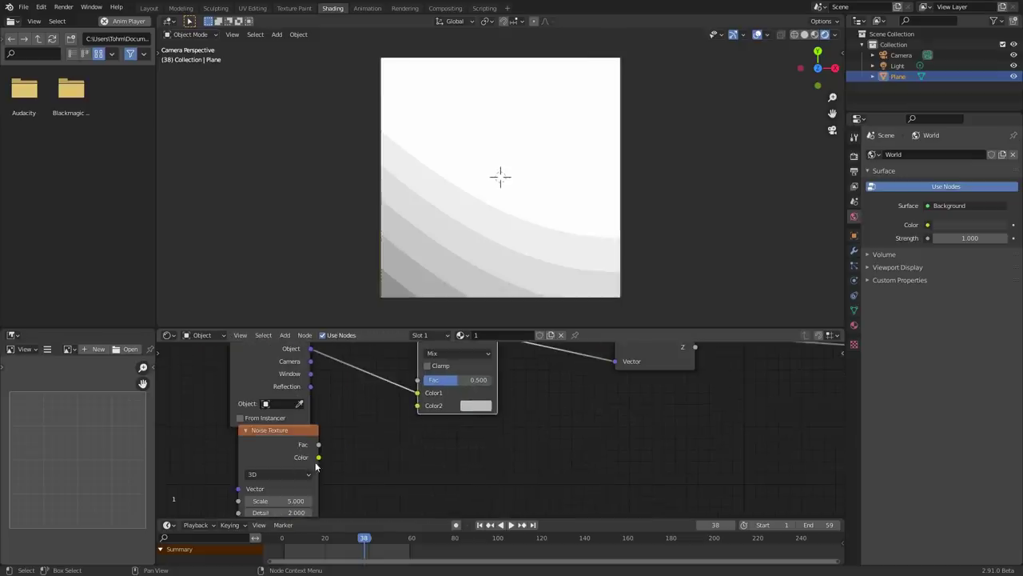
Step: Feed Noise Color into Color2, set Linear Light blending at about 0.467 factor, and play the animation
left_click_drag(412, 412, 416, 406)
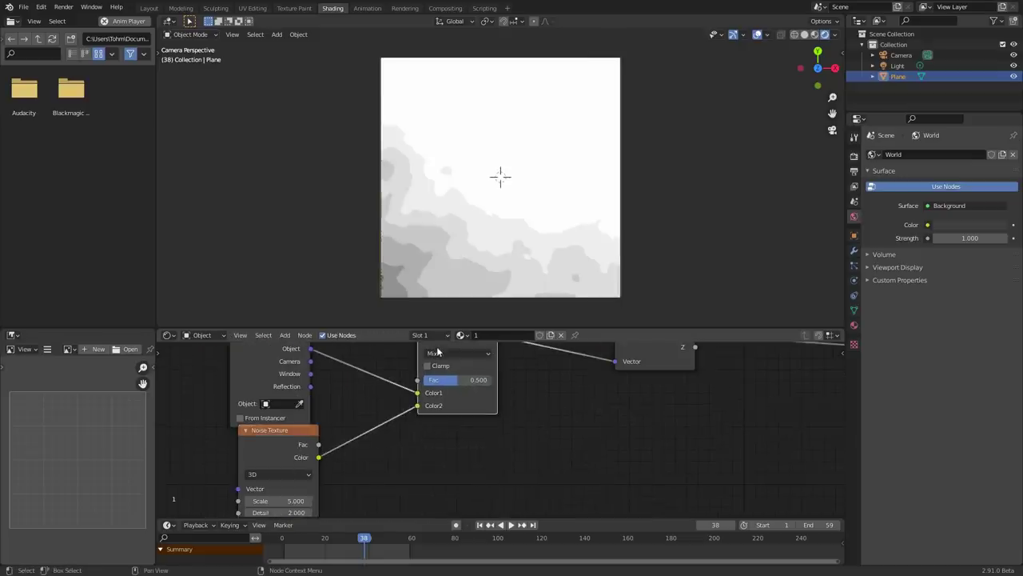
left_click(437, 351)
left_click(445, 214)
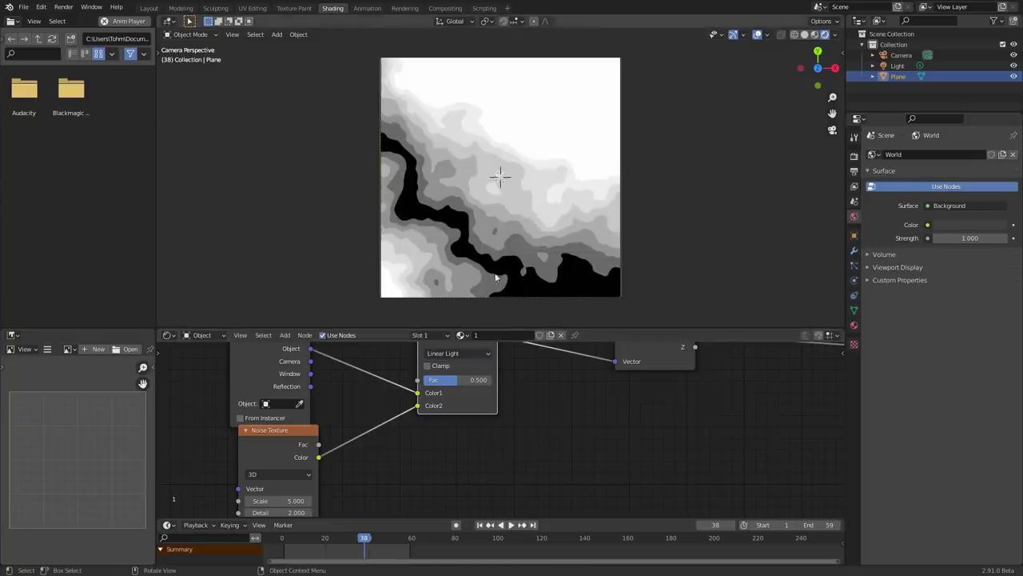
left_click_drag(460, 379, 440, 379)
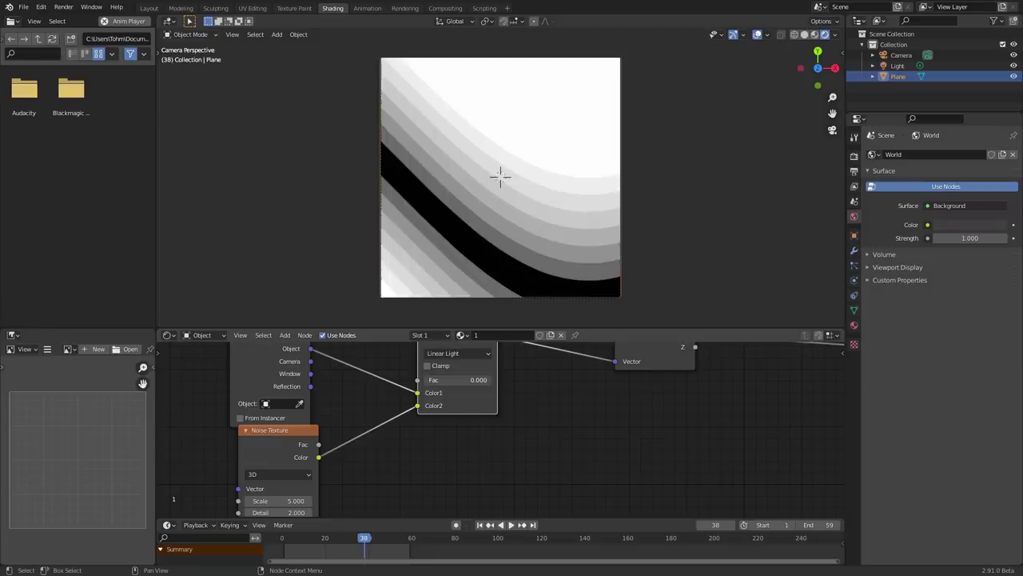
key("space")
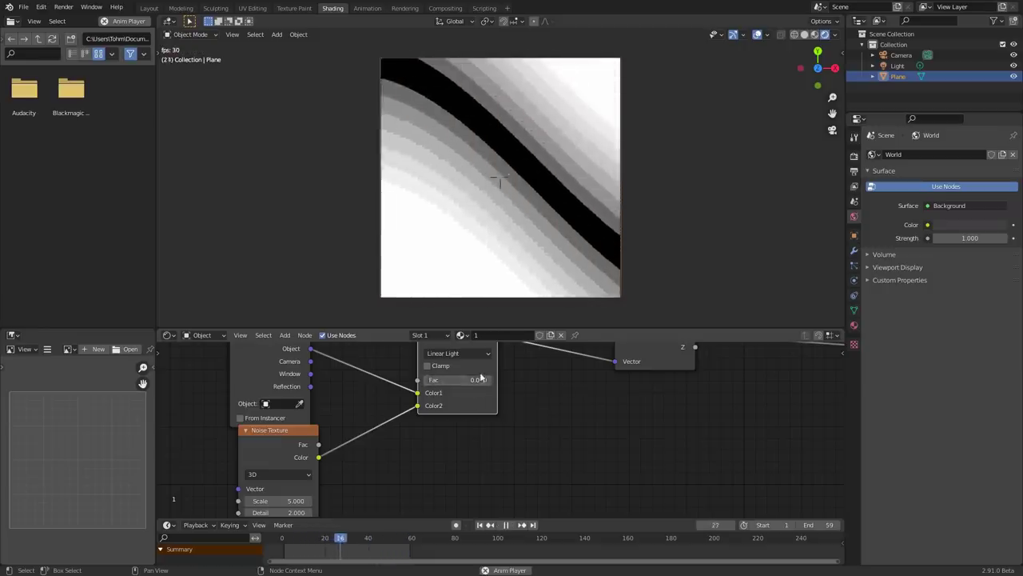
middle_click_drag(480, 375, 474, 402)
left_click_drag(474, 406, 450, 408)
Step: Replay the animation and lower the Linear Light mix factor to about 0.4
middle_click_drag(328, 469, 371, 402)
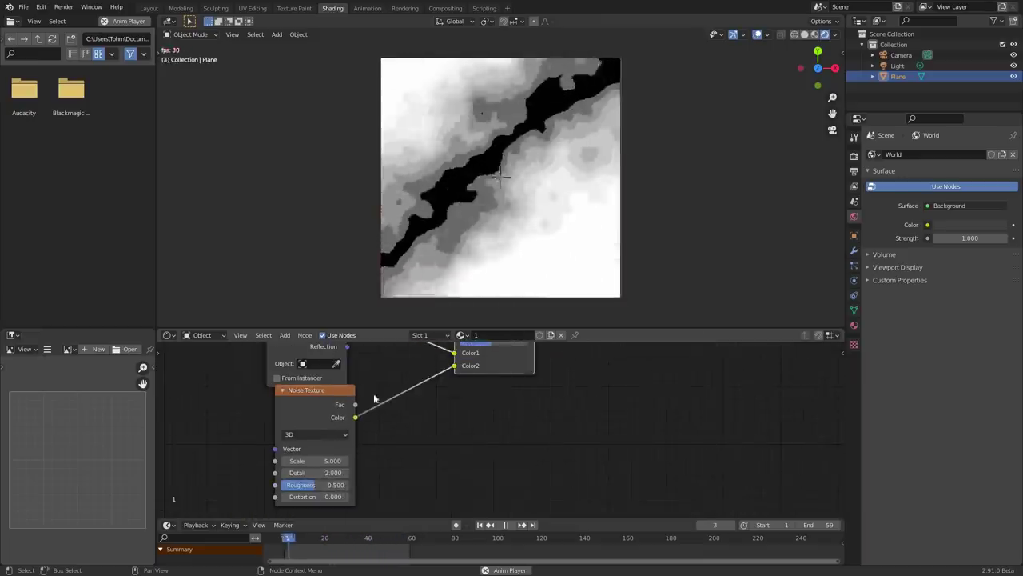
key("space")
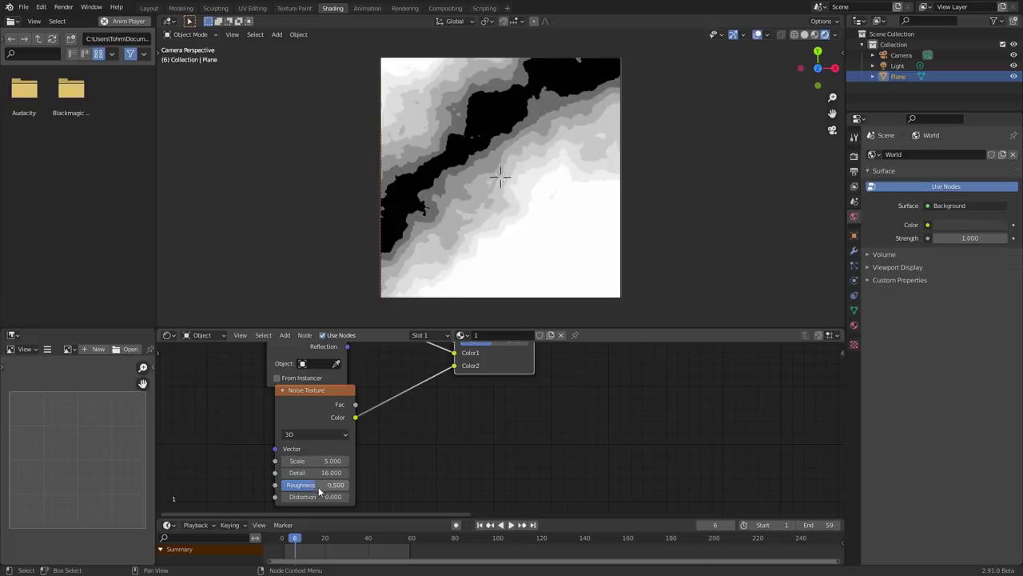
key("space")
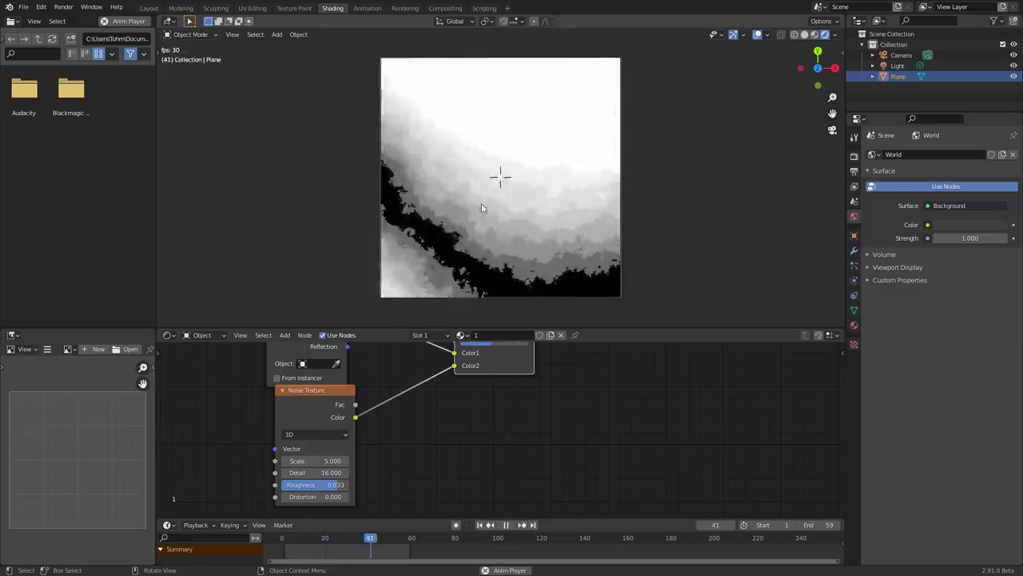
middle_click_drag(504, 384, 484, 448)
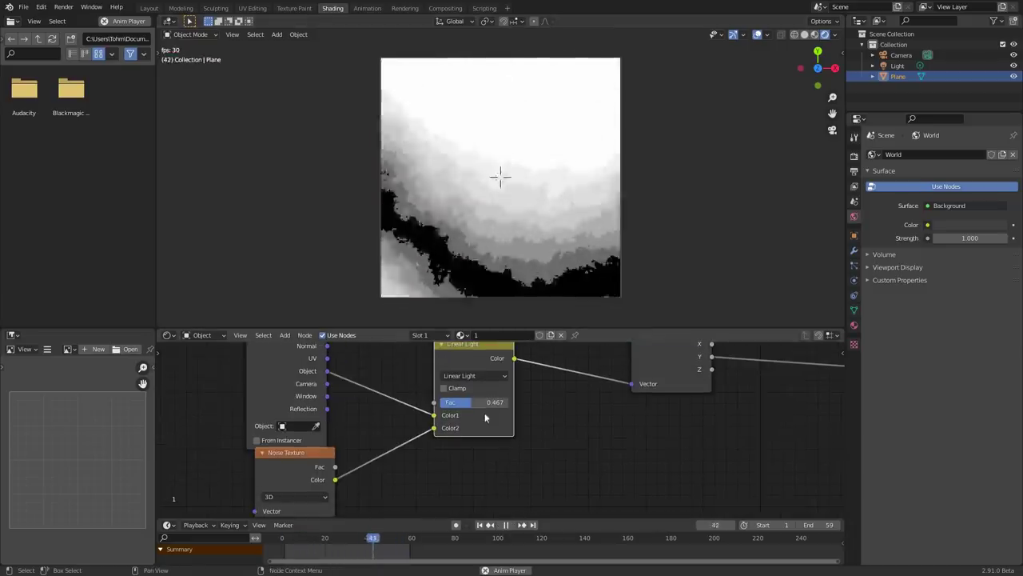
left_click_drag(491, 402, 472, 402)
Step: Cut the noise links and delete the Linear Light mix and Noise Texture nodes
scroll(529, 384, "down", 5)
middle_click_drag(533, 382, 453, 390)
right_click_drag(421, 446, 394, 445, "ctrl")
left_click(422, 416)
key("x")
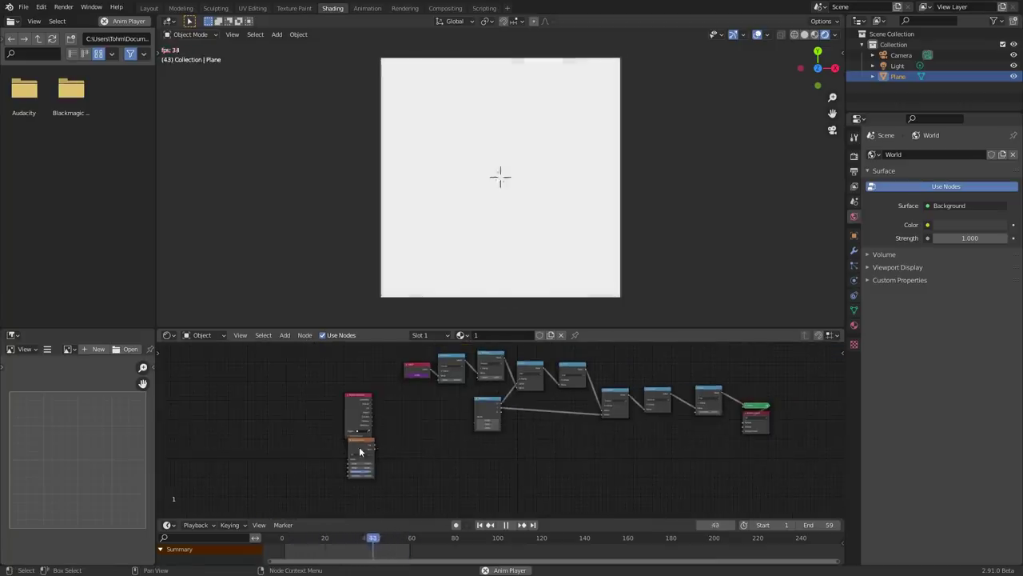
left_click(359, 446)
key("x")
Step: Reconnect Texture Coordinate Object directly to Separate XYZ and move Material Output further right
scroll(372, 418, "up", 2)
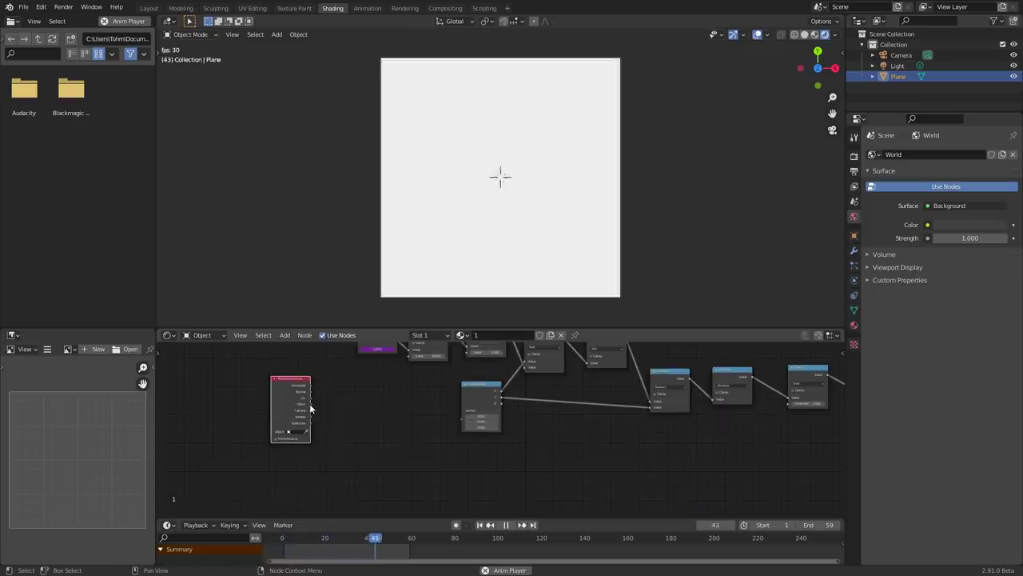
left_click_drag(311, 404, 463, 410)
scroll(533, 394, "down", 2)
middle_click_drag(533, 394, 423, 396)
scroll(680, 439, "up", 3)
middle_click_drag(680, 439, 552, 426)
left_click_drag(577, 400, 654, 406)
Step: Delete the Viewer node, wire Snap into Material Output Surface, and shift Texture Coordinate right
key("x")
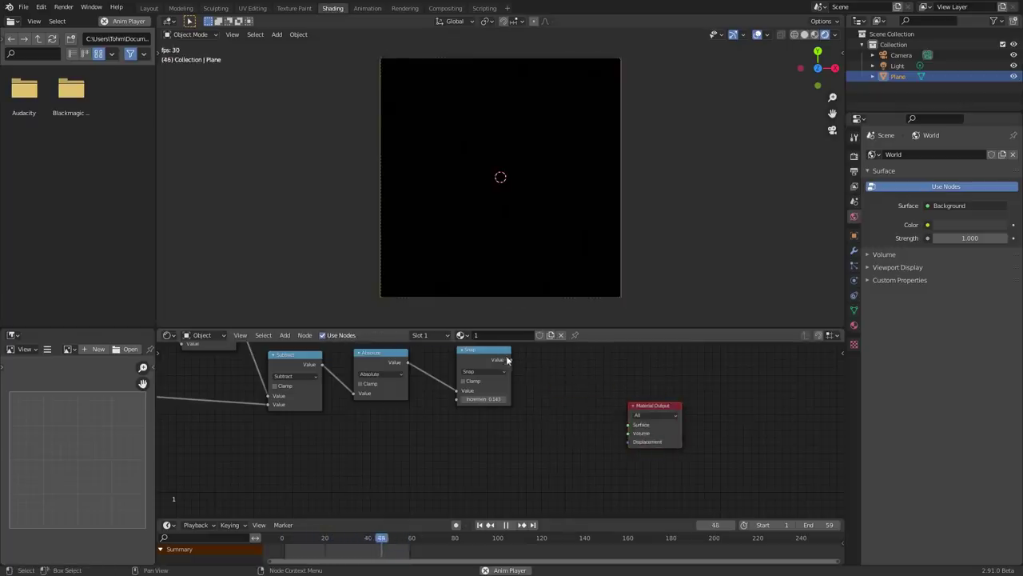
left_click_drag(506, 361, 629, 425)
scroll(427, 377, "down", 3)
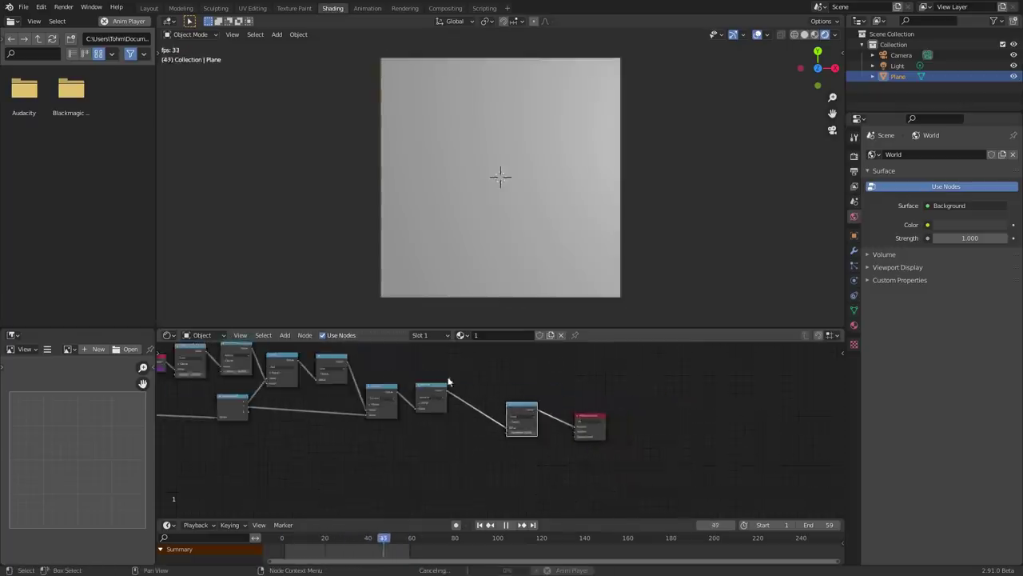
middle_click_drag(427, 377, 459, 387)
scroll(484, 397, "down", 2)
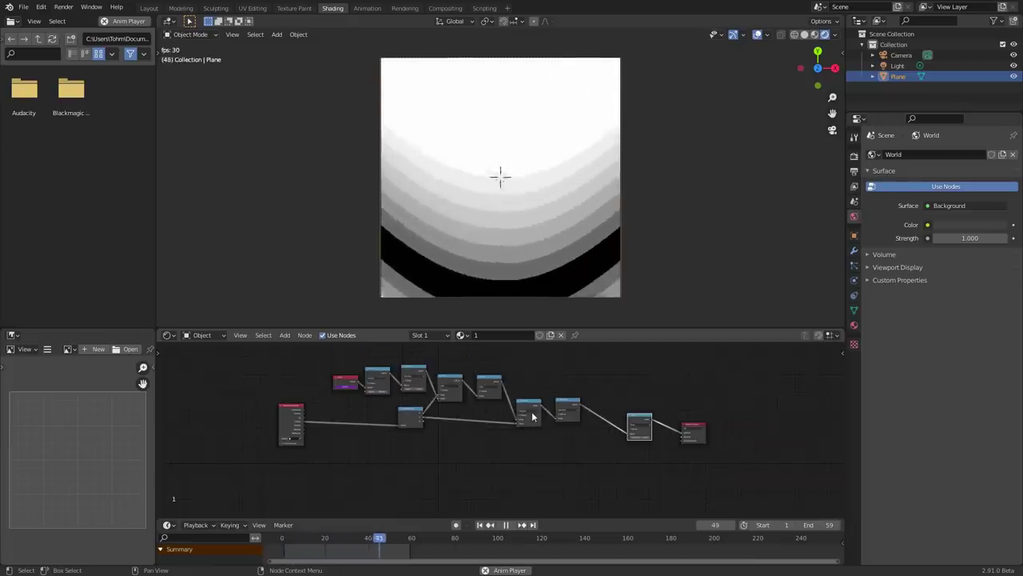
scroll(360, 412, "up", 1)
left_click_drag(200, 422, 264, 424)
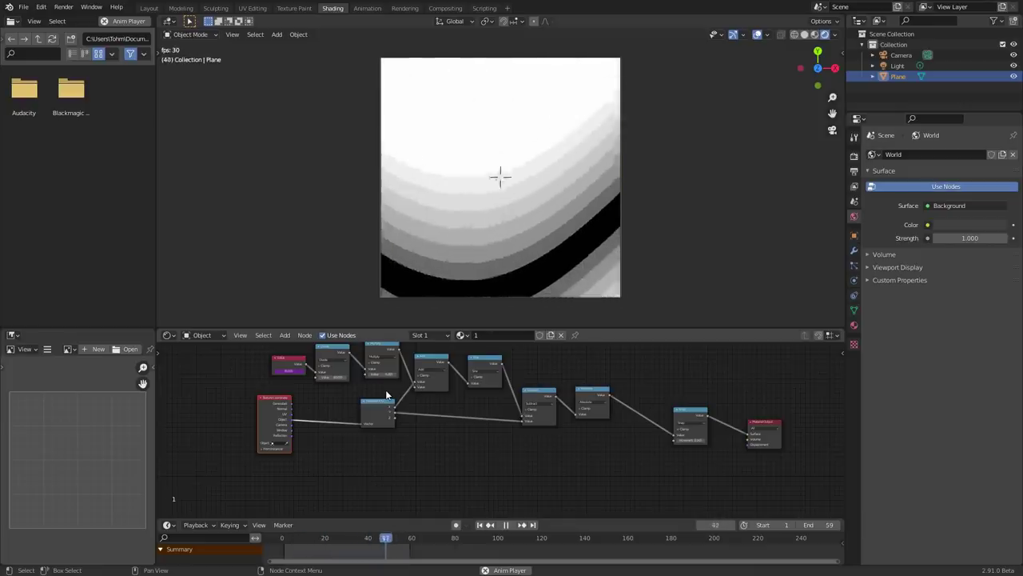
scroll(536, 244, "down", 4)
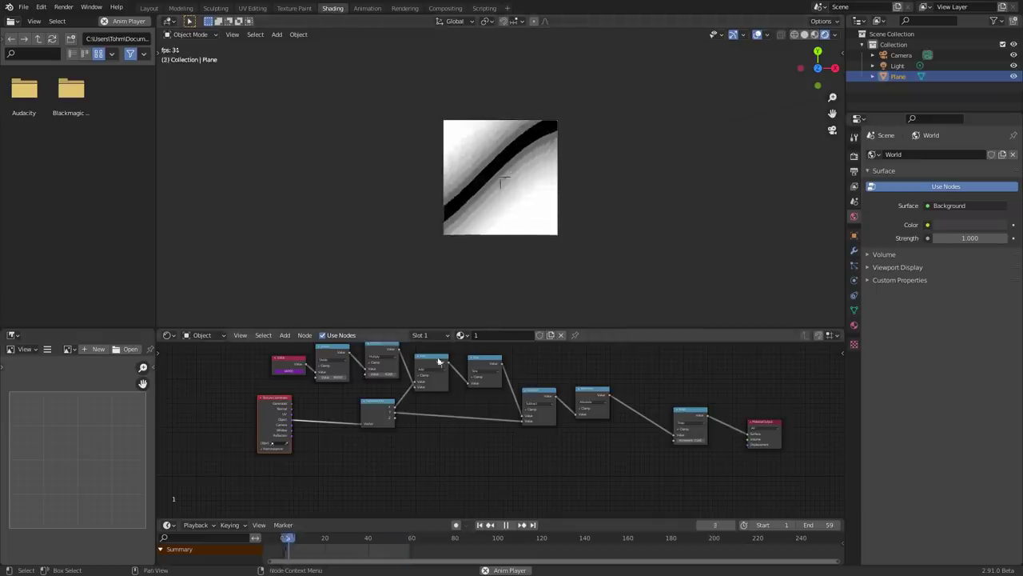
scroll(564, 180, "up", 3)
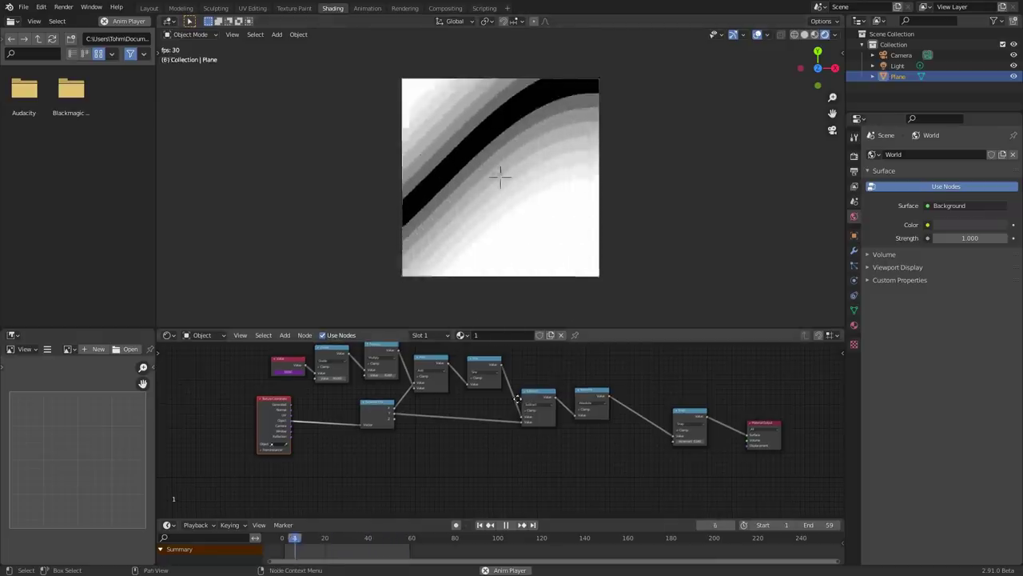
scroll(456, 403, "up", 2)
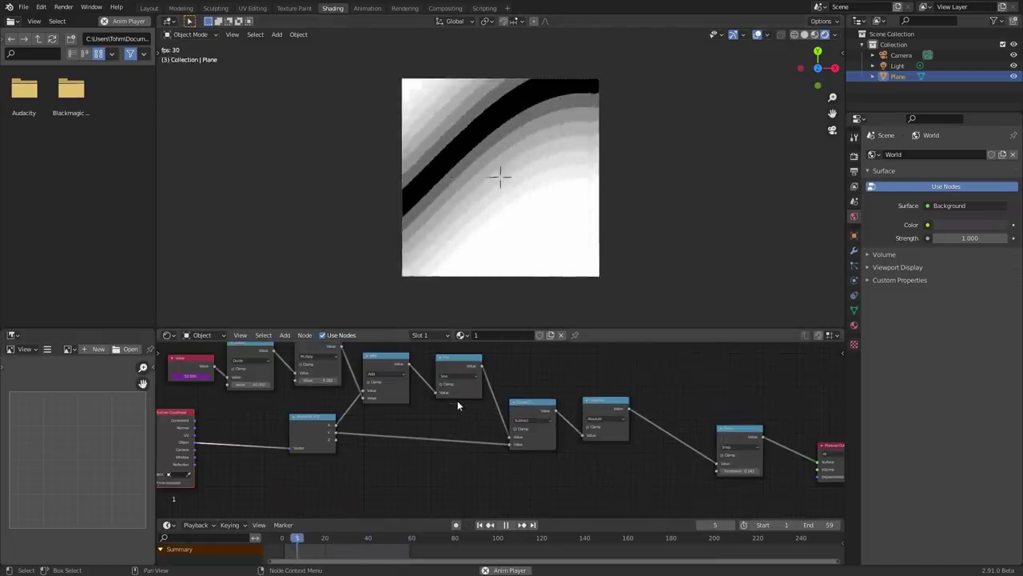
scroll(457, 402, "up", 1)
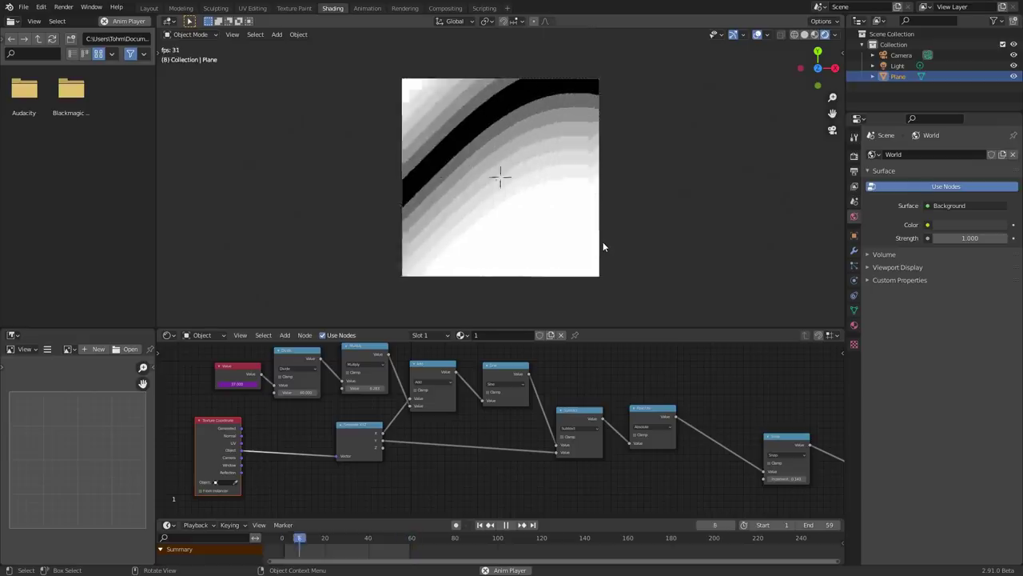